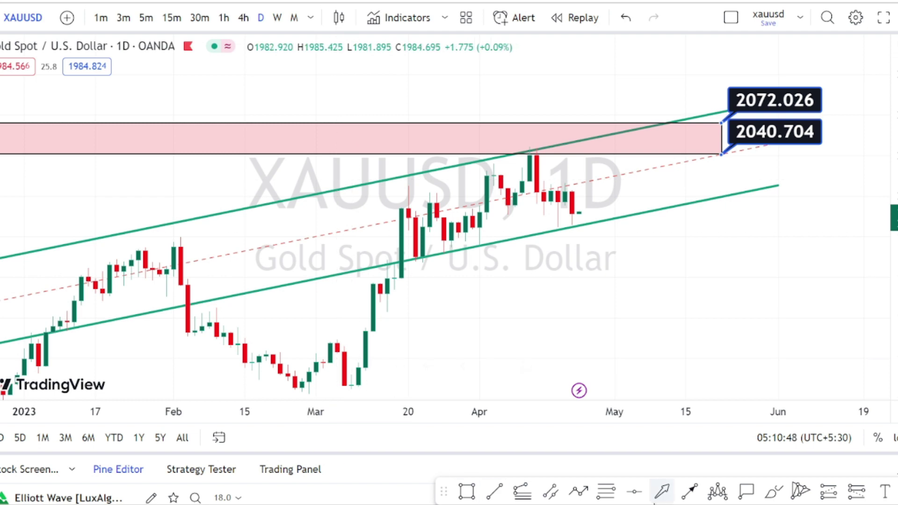
Step: Circle the 2072.026 and 2040.704 price labels of the pink resistance zone with the Brush
click(772, 497)
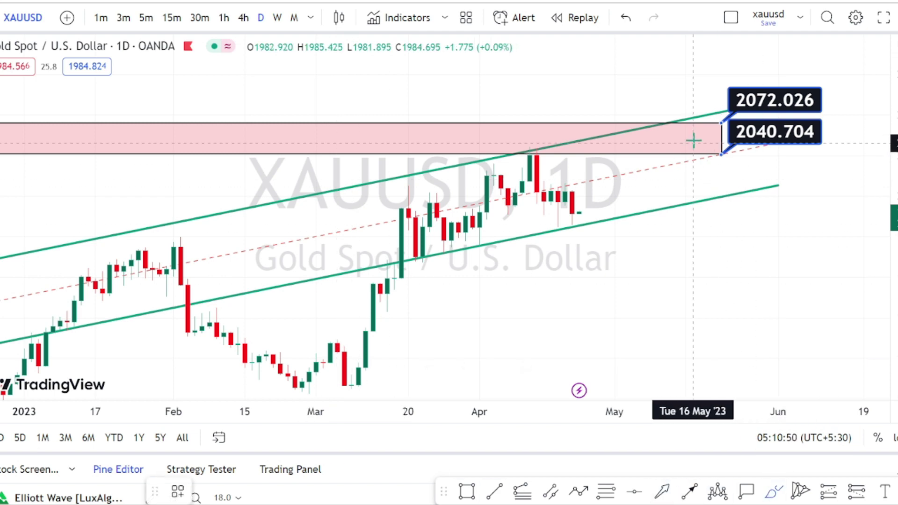
drag(740, 113, 792, 107)
drag(743, 82, 729, 100)
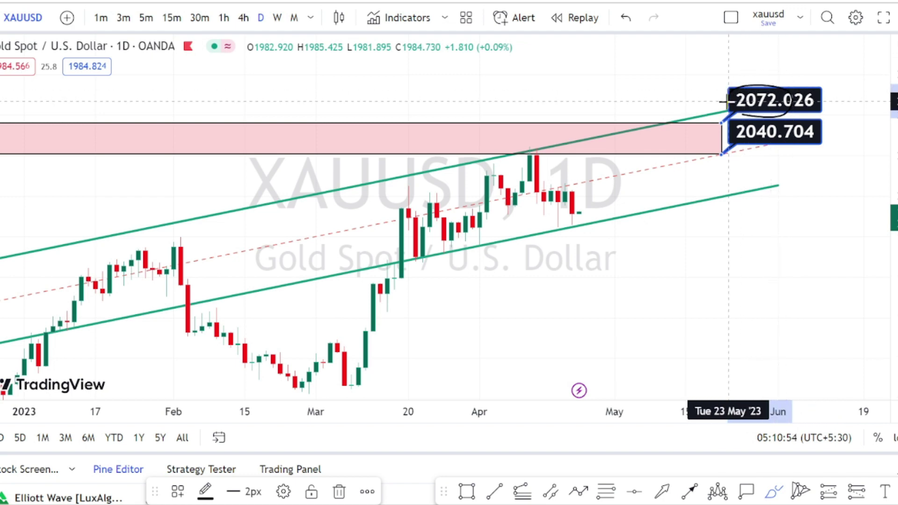
mouse_move(743, 154)
mouse_down()
mouse_move(780, 140)
mouse_move(767, 118)
mouse_move(743, 110)
mouse_up()
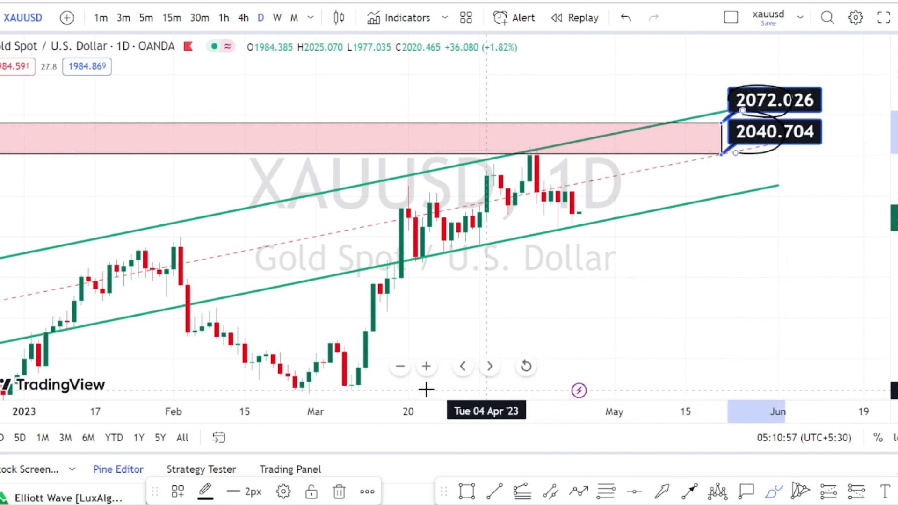
Step: Mark the early-2022 peak at the start of the pink resistance zone and the decline after it with the Brush
click(400, 374)
click(400, 367)
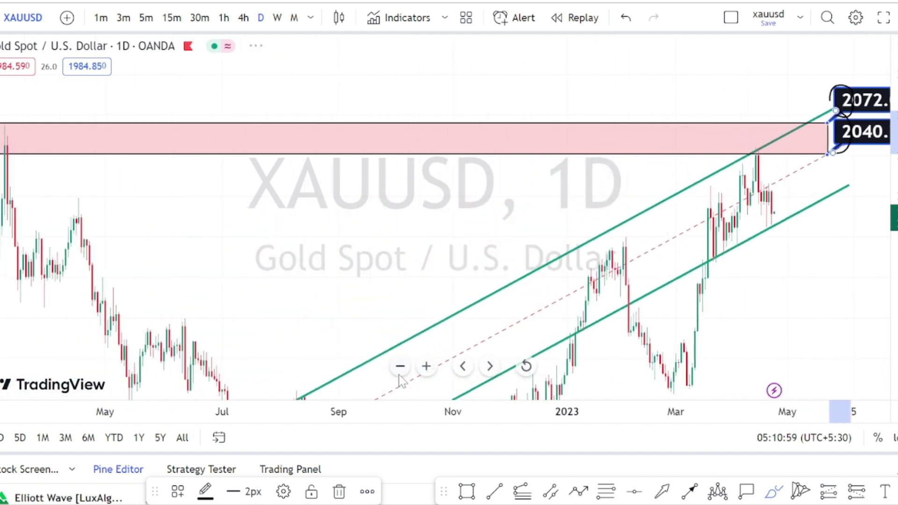
click(400, 368)
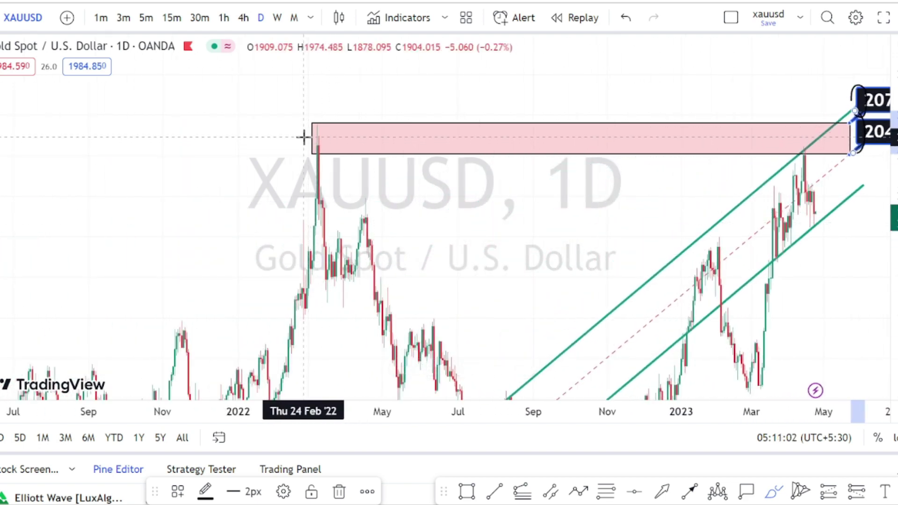
mouse_move(304, 123)
mouse_down()
mouse_move(330, 154)
mouse_move(309, 146)
mouse_move(305, 116)
mouse_move(318, 123)
mouse_move(322, 211)
mouse_move(342, 276)
mouse_move(376, 269)
mouse_move(405, 375)
mouse_move(391, 373)
mouse_move(427, 317)
mouse_up()
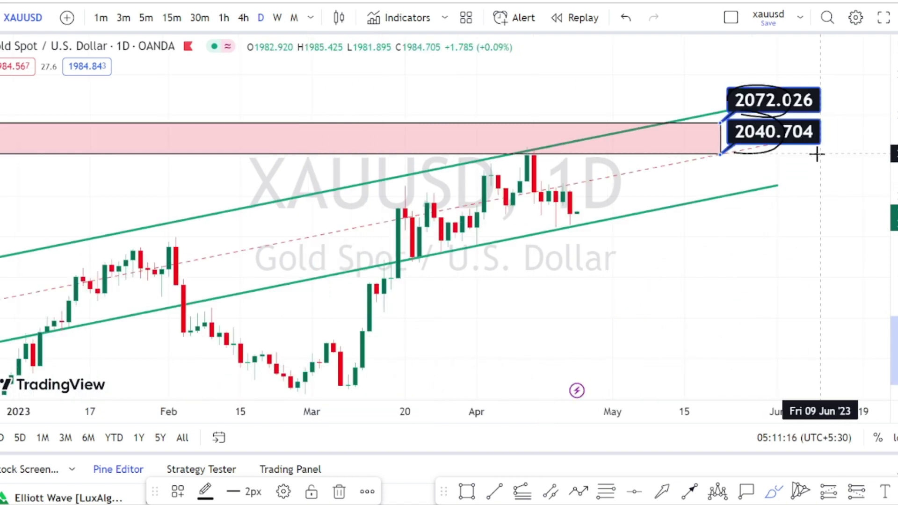
Step: Circle both zone price labels together and undo all the brush marks
mouse_move(789, 156)
mouse_down()
mouse_move(705, 90)
mouse_move(798, 88)
mouse_move(806, 132)
mouse_move(752, 158)
mouse_up()
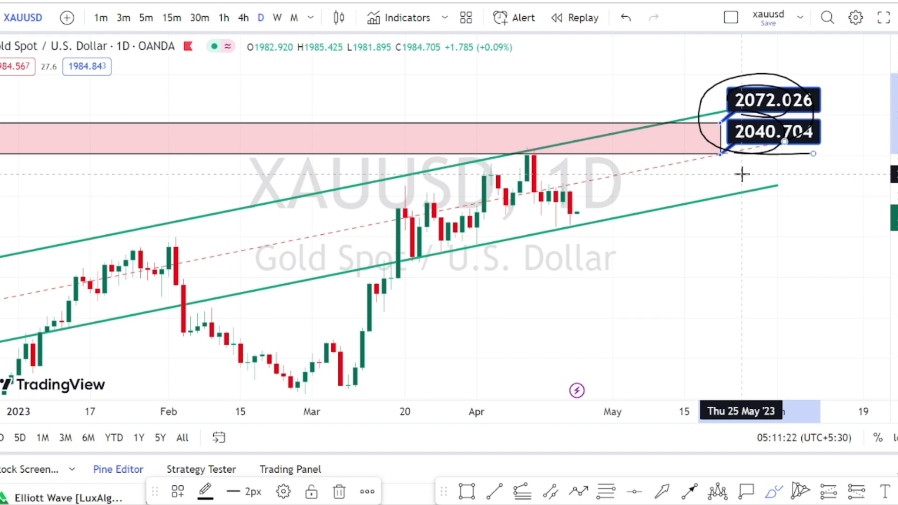
click(626, 17)
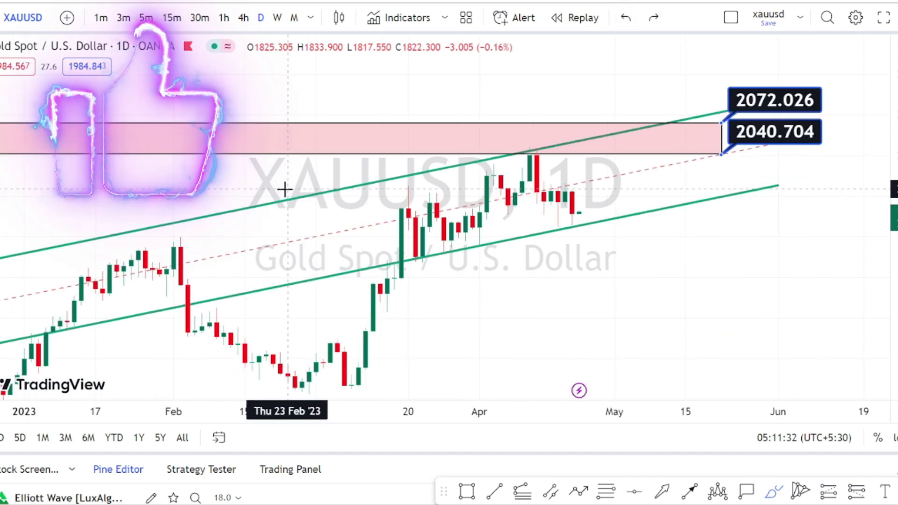
Step: Mark both green channel lines with small loops and trace the price swings from mid-March to the mid-April peak, with an arrow along the upper line
mouse_move(284, 195)
mouse_down()
mouse_move(301, 198)
mouse_move(294, 190)
mouse_up()
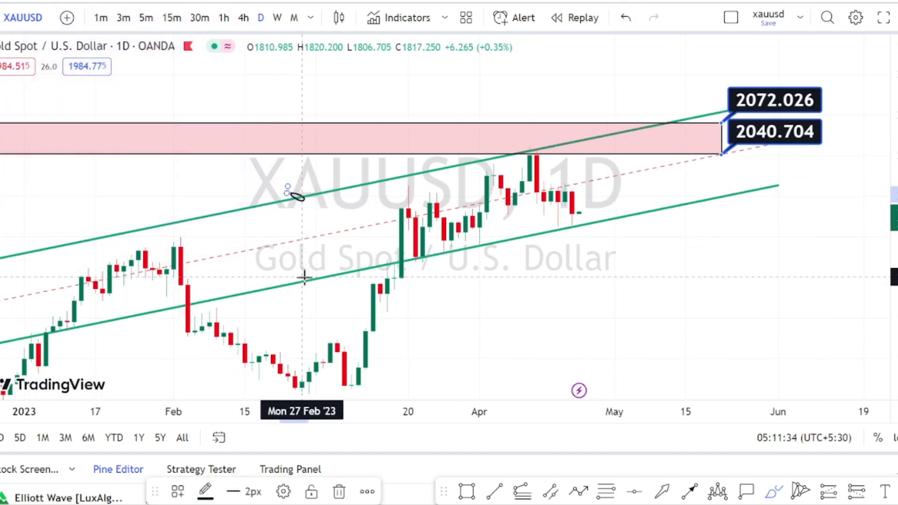
mouse_move(306, 277)
mouse_down()
mouse_move(331, 287)
mouse_move(311, 281)
mouse_up()
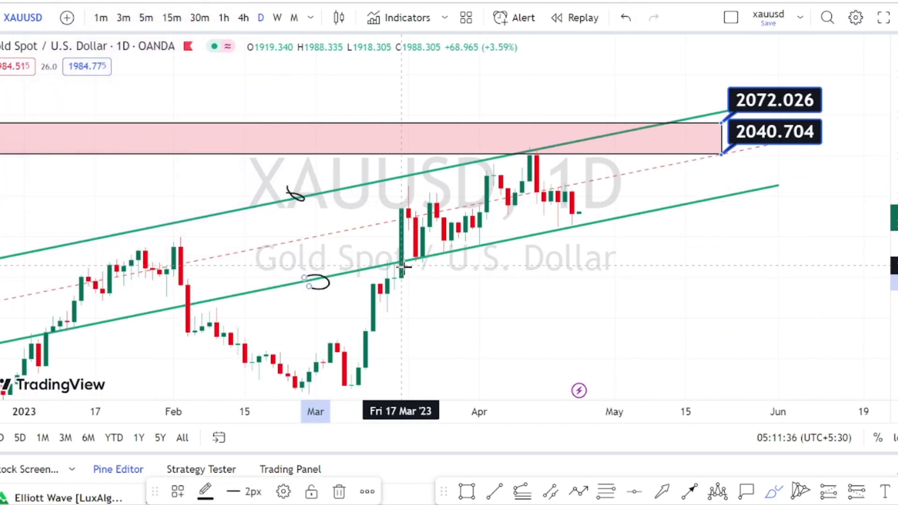
mouse_move(402, 269)
mouse_down()
mouse_move(408, 228)
mouse_move(423, 218)
mouse_move(430, 234)
mouse_move(438, 206)
mouse_move(465, 247)
mouse_move(490, 172)
mouse_move(508, 197)
mouse_move(524, 184)
mouse_move(540, 141)
mouse_move(522, 156)
mouse_up()
mouse_move(318, 182)
mouse_down()
mouse_move(393, 166)
mouse_move(370, 154)
mouse_move(401, 170)
mouse_up()
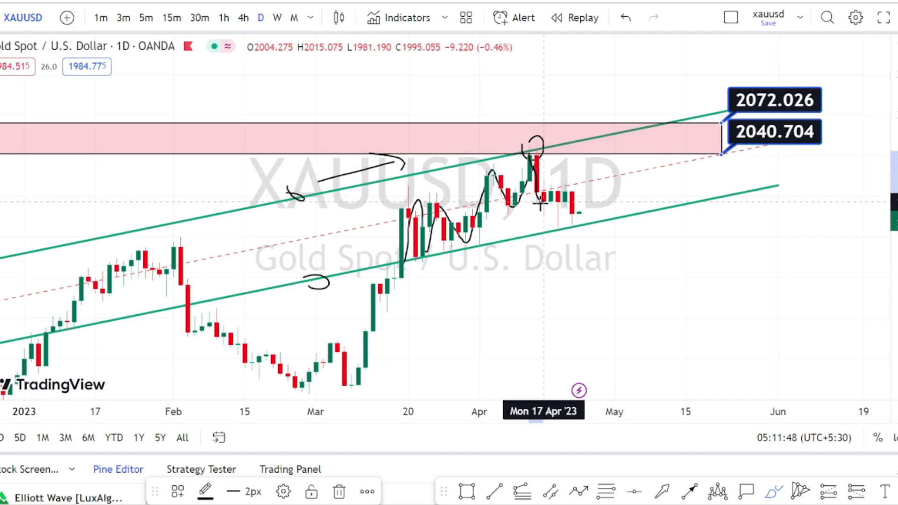
Step: Circle the late-April and March lows at the lower channel line and draw an arrow along that line
mouse_move(563, 227)
mouse_down()
mouse_move(574, 201)
mouse_move(579, 225)
mouse_up()
mouse_move(413, 258)
mouse_down()
mouse_move(431, 248)
mouse_move(410, 261)
mouse_up()
drag(508, 224, 551, 220)
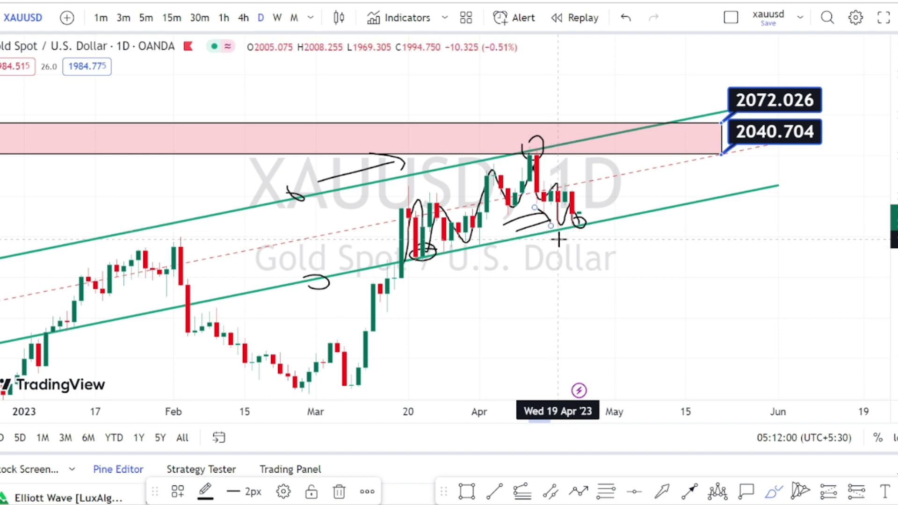
Step: Undo the brush strokes back to the first loop on the upper channel line
key(ctrl+z)
key(ctrl+z)
key(ctrl+z)
key(ctrl+z)
key(ctrl+z)
key(ctrl+z)
key(ctrl+z)
key(ctrl+z)
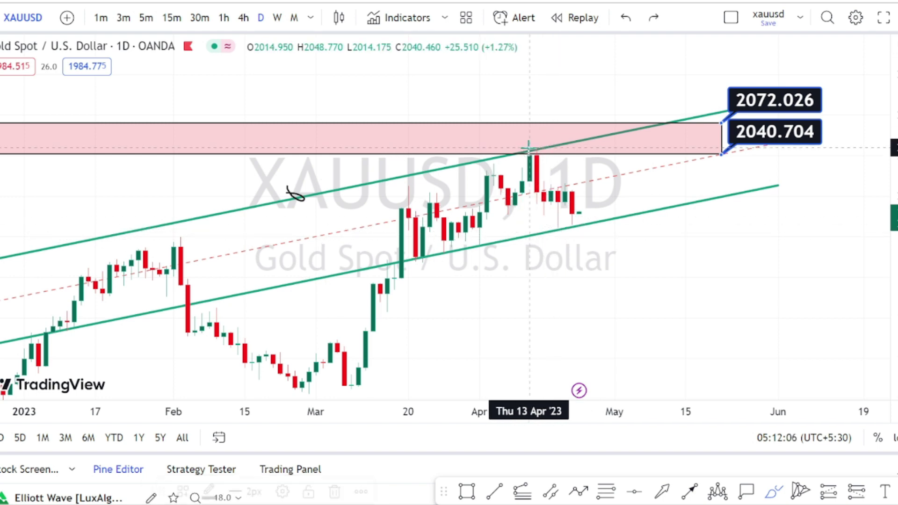
Step: Draw a falling line from the 13 April peak and mark the price touches along the lower channel line
drag(529, 149, 596, 214)
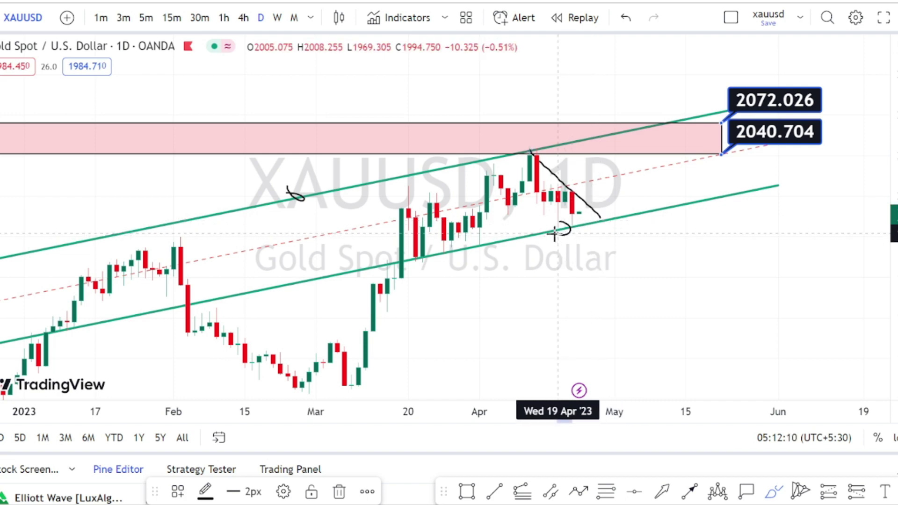
mouse_move(383, 260)
mouse_down()
mouse_move(414, 264)
mouse_move(387, 272)
mouse_up()
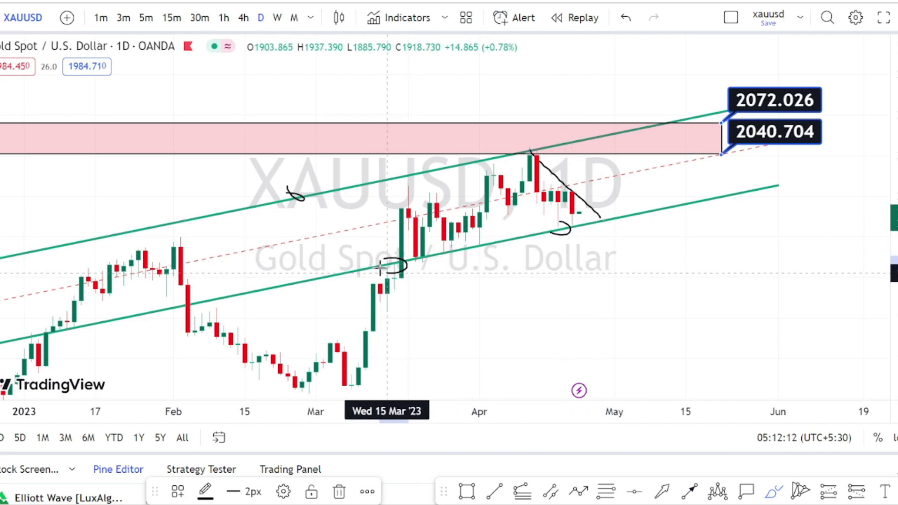
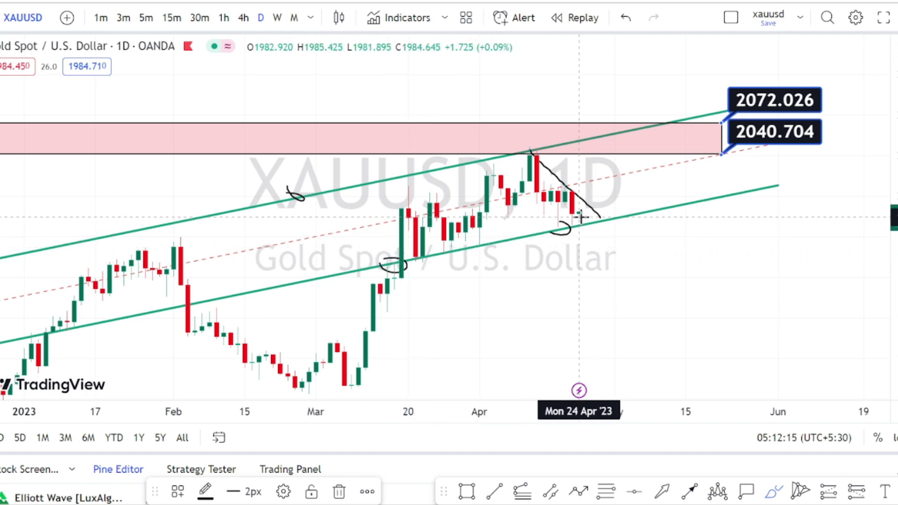
mouse_move(596, 232)
mouse_down()
mouse_move(578, 220)
mouse_move(607, 212)
mouse_up()
mouse_move(534, 156)
mouse_down()
mouse_move(544, 216)
mouse_move(551, 197)
mouse_move(564, 208)
mouse_move(572, 196)
mouse_move(587, 222)
mouse_move(566, 229)
mouse_up()
Step: Undo the falling line and its channel marks, and circle the touch points on the lower channel line
key(ctrl+z)
key(ctrl+z)
key(ctrl+z)
key(ctrl+z)
key(ctrl+z)
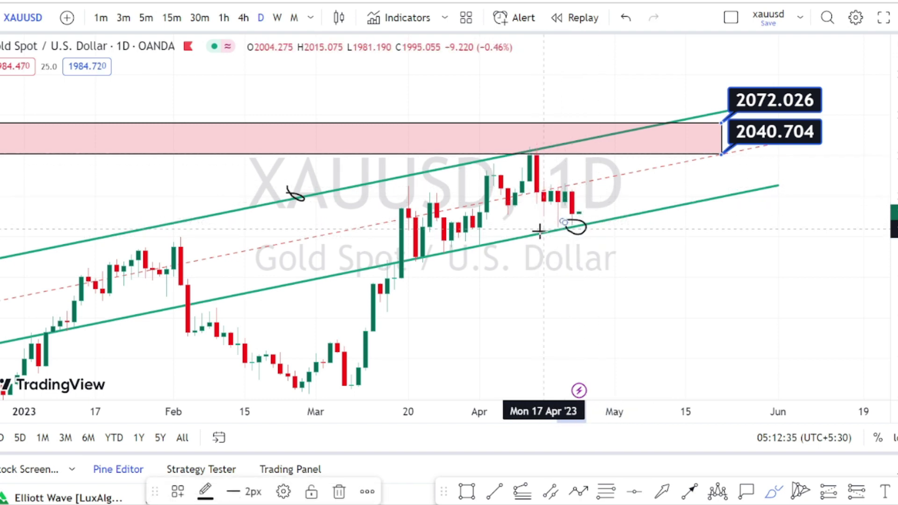
mouse_move(478, 237)
mouse_down()
mouse_move(489, 246)
mouse_move(464, 252)
mouse_up()
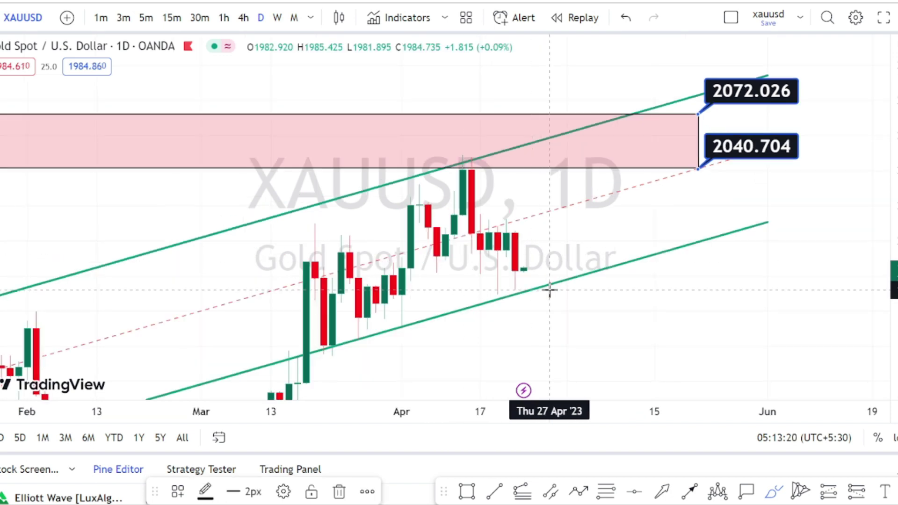
Step: Circle the latest candle near the lower channel line and draw an upward arrow to a loop at the dashed midline
mouse_move(546, 293)
mouse_down()
mouse_move(518, 286)
mouse_move(507, 254)
mouse_move(555, 257)
mouse_move(538, 290)
mouse_move(542, 274)
mouse_up()
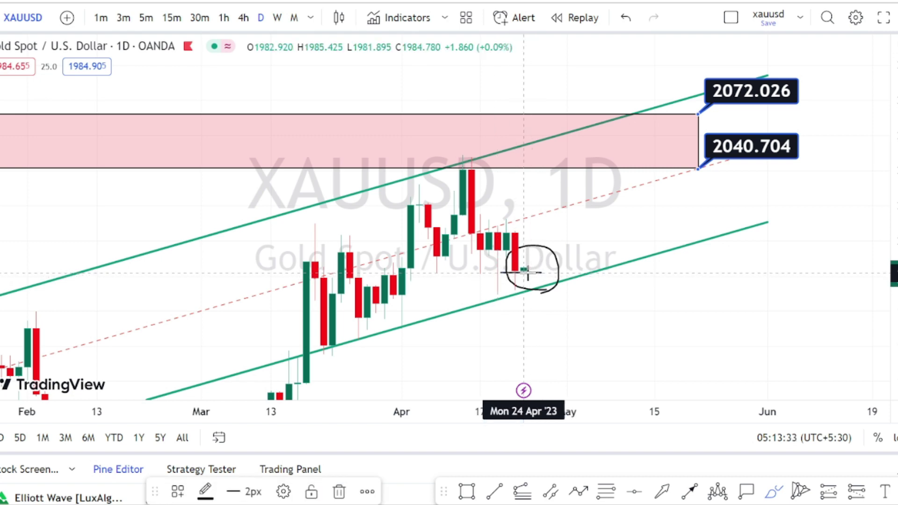
drag(524, 273, 532, 251)
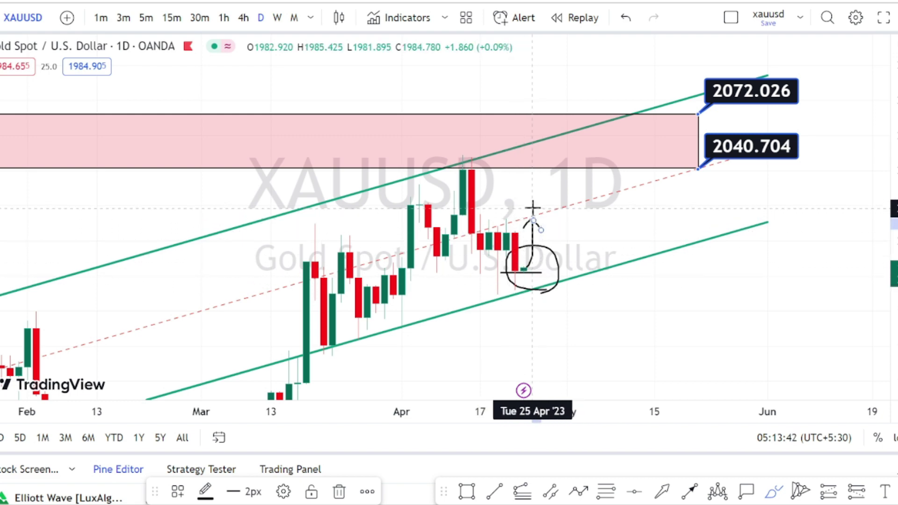
mouse_move(535, 206)
mouse_down()
mouse_move(564, 218)
mouse_move(541, 205)
mouse_up()
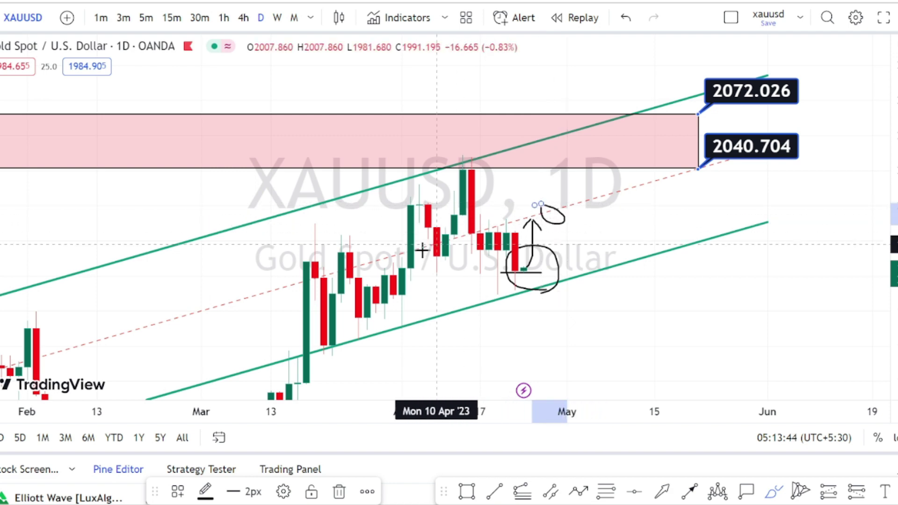
Step: Mark the dashed midline with loops at the price touches and a rising arrow along it, and undo the brush strokes
mouse_move(370, 256)
mouse_down()
mouse_move(383, 259)
mouse_move(375, 263)
mouse_up()
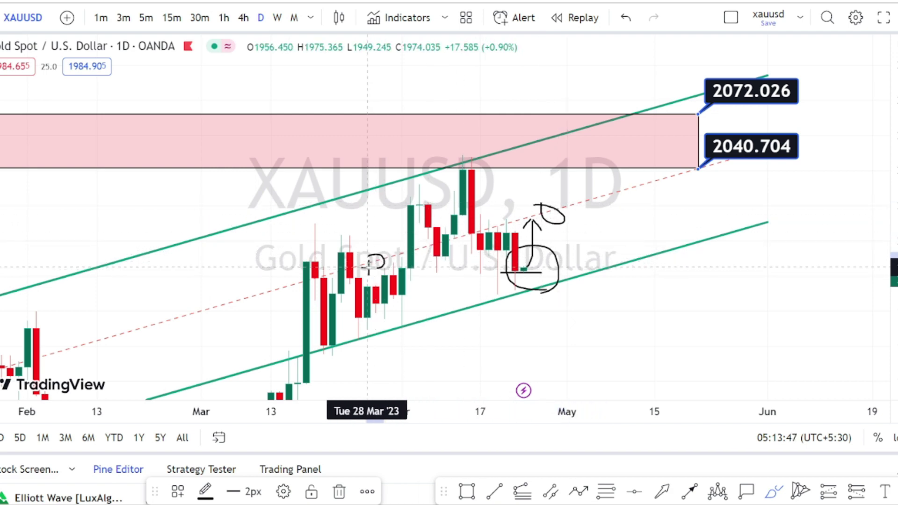
mouse_move(481, 233)
mouse_down()
mouse_move(666, 170)
mouse_move(657, 162)
mouse_up()
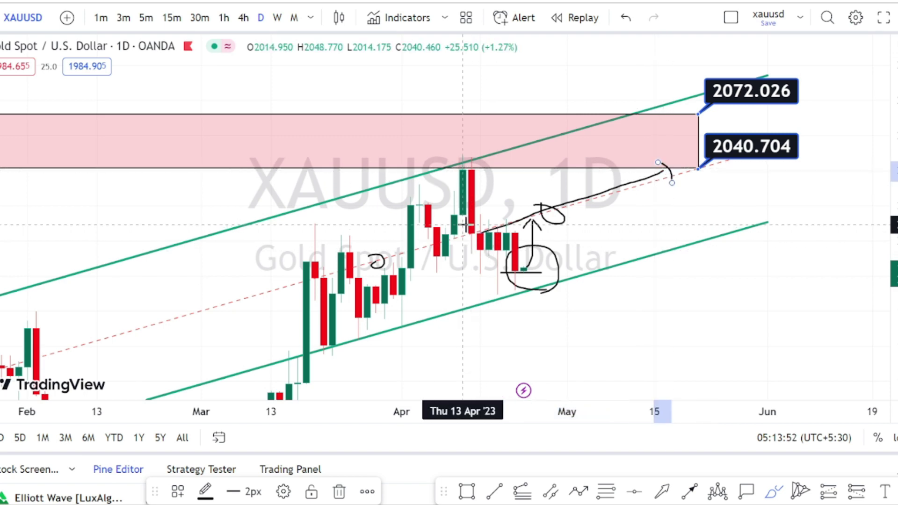
mouse_move(465, 229)
mouse_down()
mouse_move(493, 219)
mouse_move(517, 224)
mouse_move(489, 227)
mouse_up()
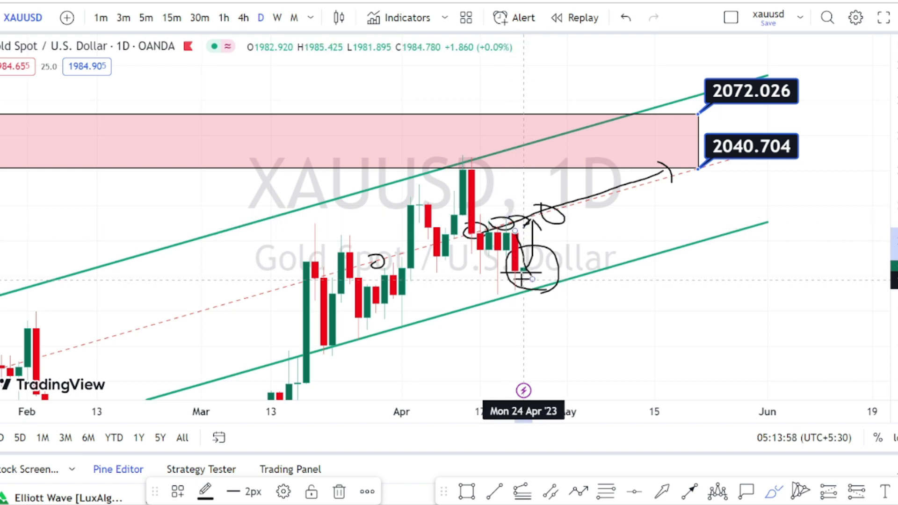
key(ctrl+z)
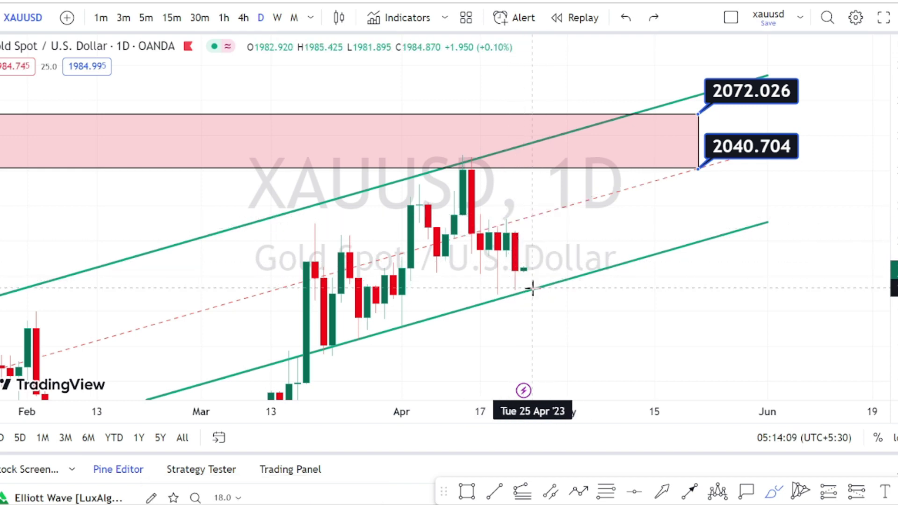
Step: Draw a downward breakout arrow below the lower channel line, rising arrows along both channel lines, and a stroke up from the recent low
mouse_move(532, 288)
mouse_down()
mouse_move(533, 328)
mouse_move(547, 313)
mouse_up()
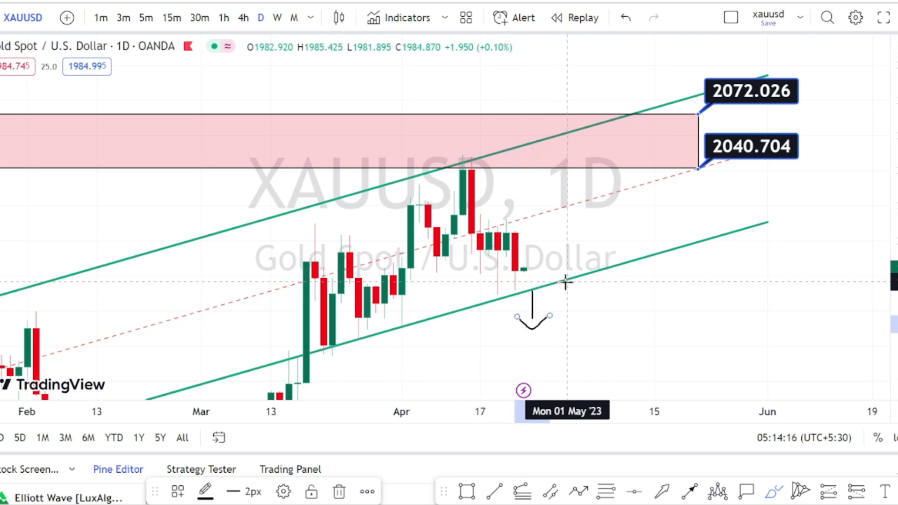
mouse_move(369, 172)
mouse_down()
mouse_move(477, 130)
mouse_move(453, 149)
mouse_up()
mouse_move(579, 298)
mouse_down()
mouse_move(676, 270)
mouse_move(668, 290)
mouse_up()
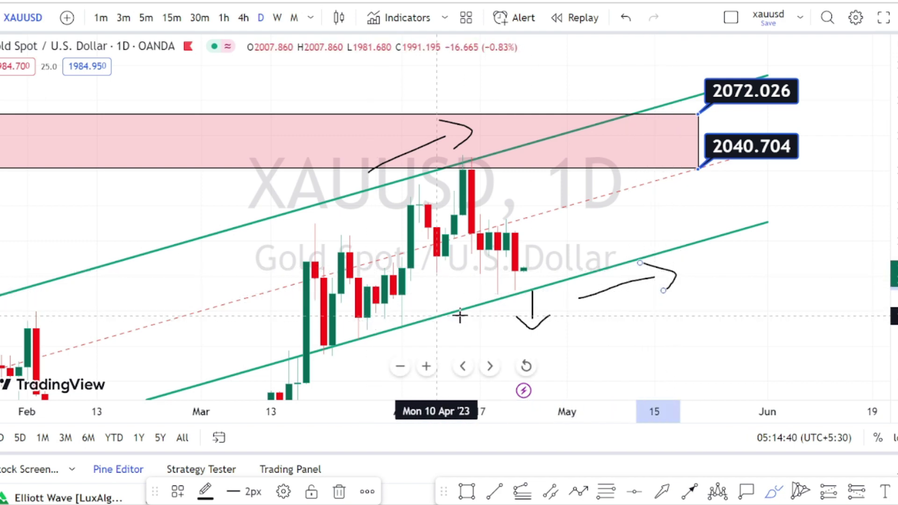
mouse_move(498, 288)
mouse_down()
mouse_move(522, 276)
mouse_move(501, 295)
mouse_move(559, 210)
mouse_move(570, 233)
mouse_up()
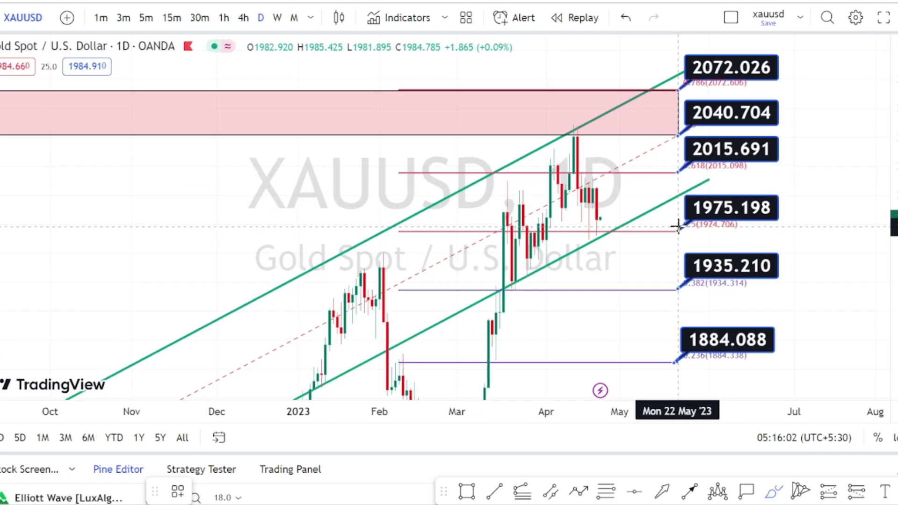
Step: Circle the 1975.198 level label and draw an arrow from the latest candle up to the 0.618 level line
drag(639, 232, 683, 223)
mouse_move(732, 197)
mouse_down()
mouse_move(697, 192)
mouse_move(686, 201)
mouse_up()
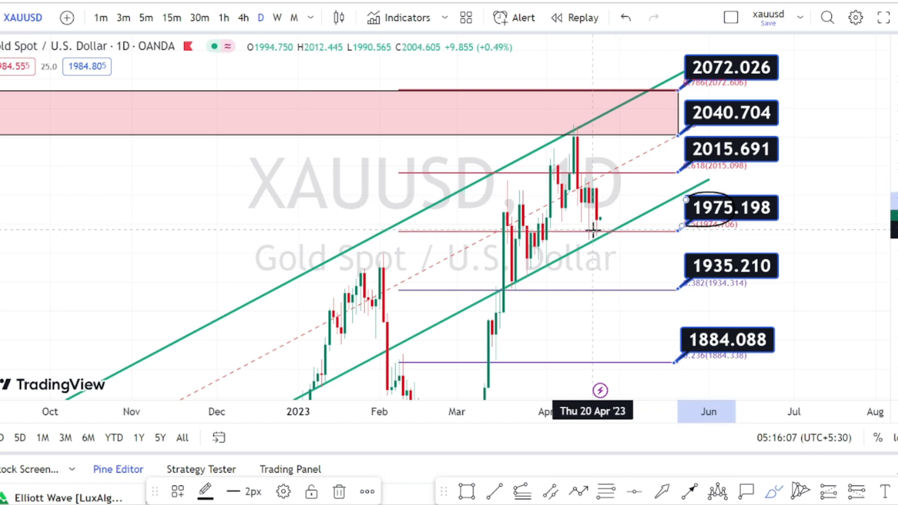
click(600, 232)
mouse_move(605, 219)
mouse_down()
mouse_move(623, 176)
mouse_move(608, 179)
mouse_move(639, 192)
mouse_up()
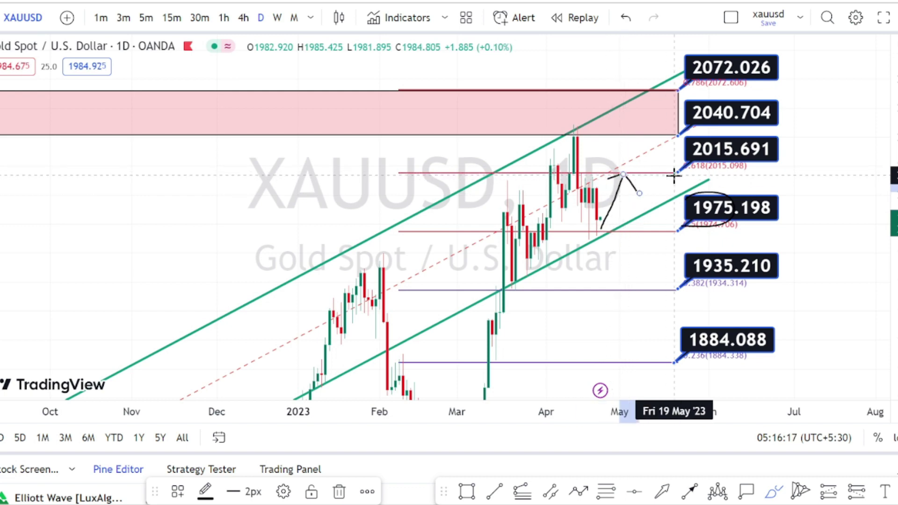
Step: Mark the 2015.691 label, extend the upward arrow to the pink zone and through the channel top, and circle the 2040.704 and 2072.026 labels
mouse_move(680, 171)
mouse_down()
mouse_move(715, 173)
mouse_move(743, 157)
mouse_move(726, 136)
mouse_move(689, 147)
mouse_up()
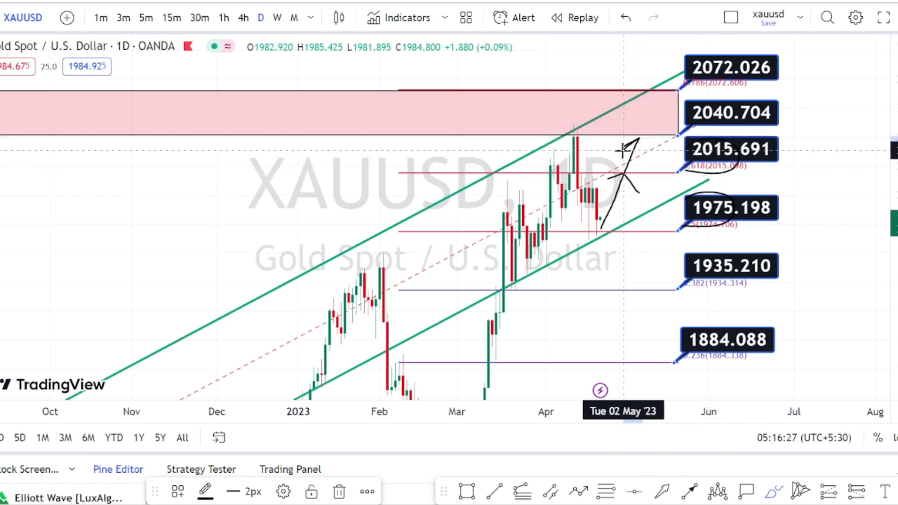
drag(637, 135, 650, 153)
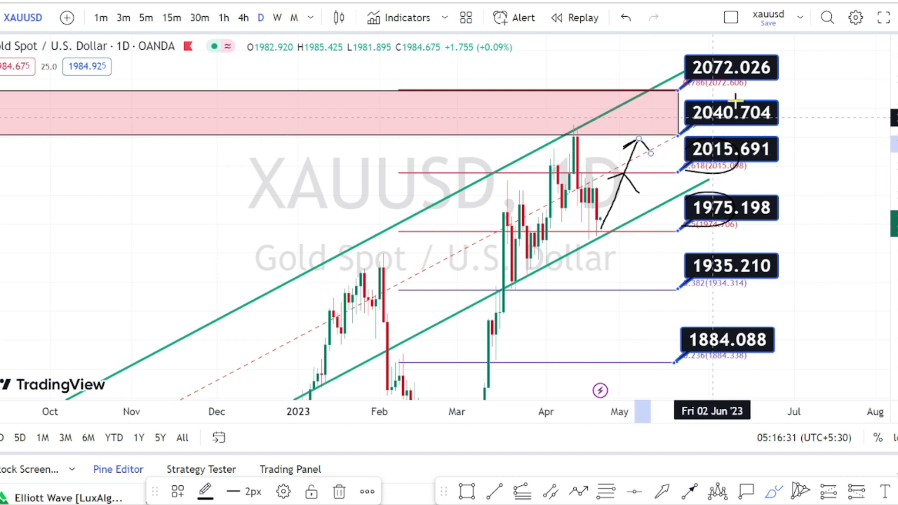
drag(768, 55, 713, 48)
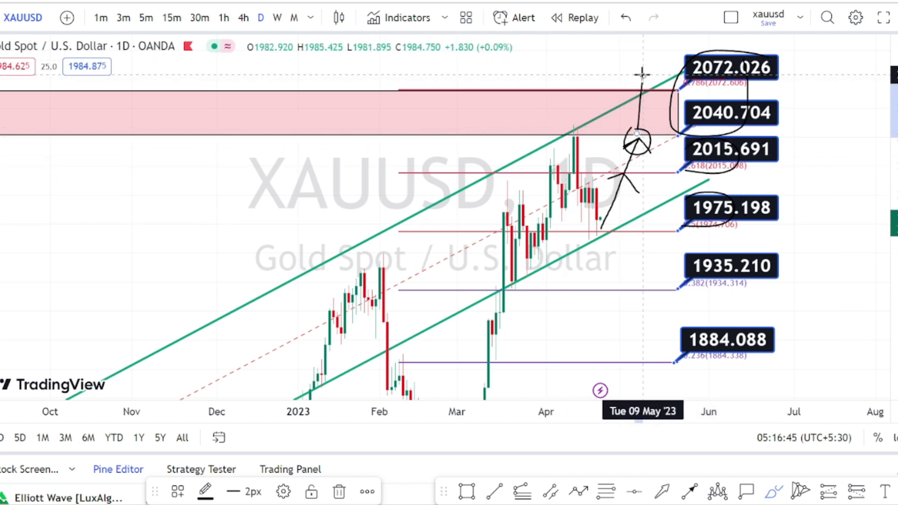
Step: Trace the March–April swing, project a falling arrow from the pink zone to 1884.088, and underline the 1975.198 label
mouse_move(492, 325)
mouse_down()
mouse_move(569, 123)
mouse_move(597, 227)
mouse_move(635, 133)
mouse_move(671, 345)
mouse_move(657, 339)
mouse_up()
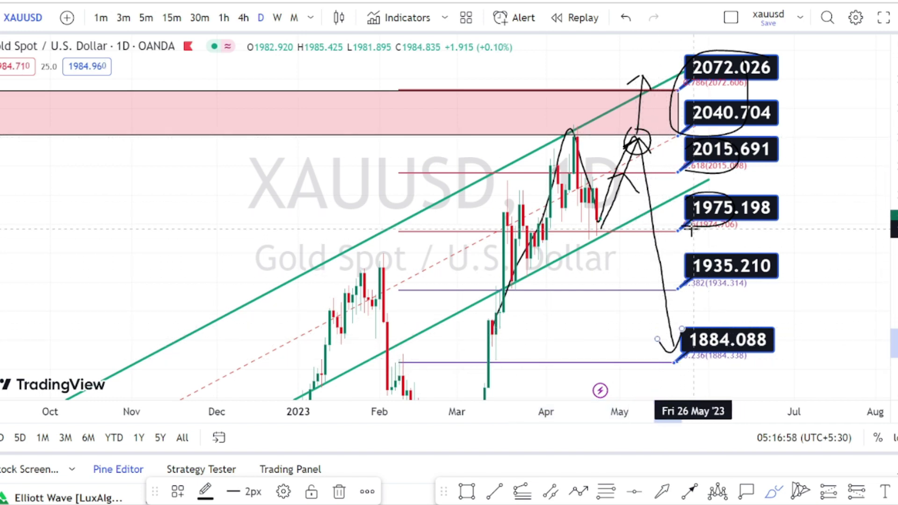
drag(681, 226, 733, 225)
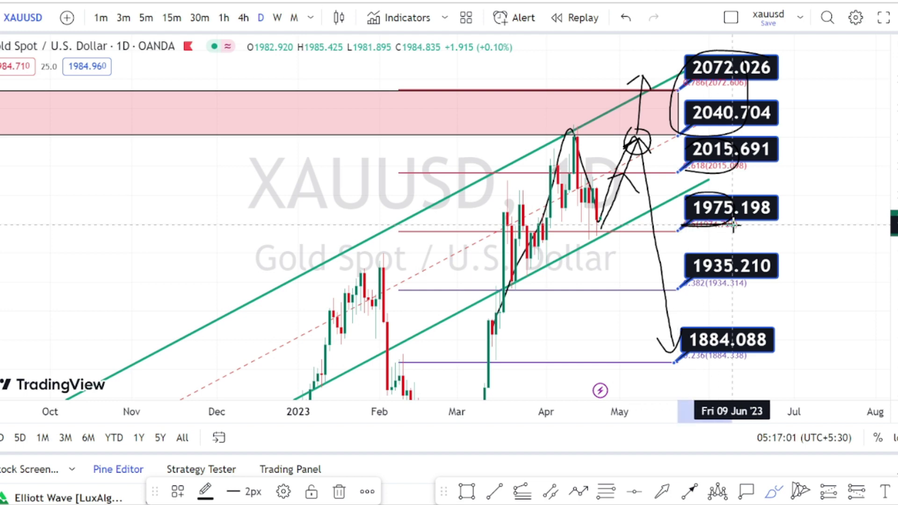
Step: Underline the 1935.210 and 1884.088 level labels on the daily chart with brush strokes
drag(682, 290, 731, 281)
drag(676, 361, 748, 345)
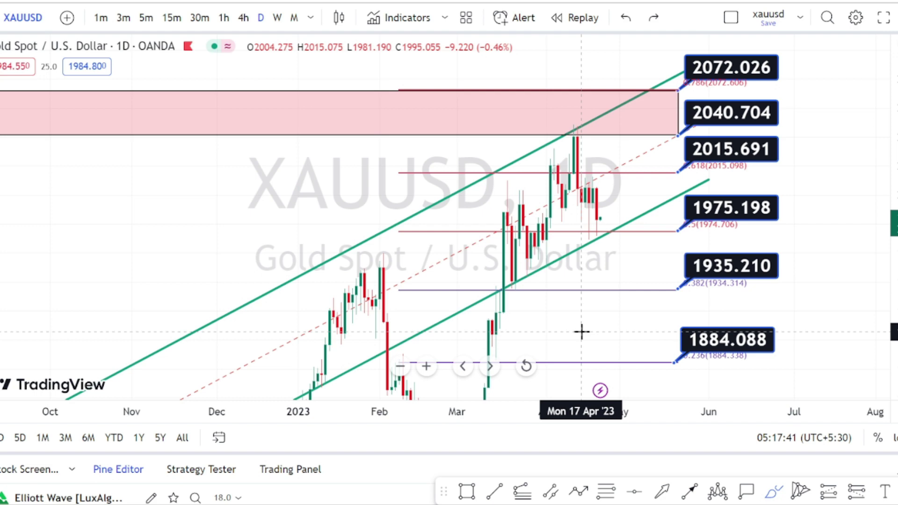
Step: On the 4-hour chart, circle the mid-April high and brush-trace the swings down to the lower channel line and back up
click(243, 17)
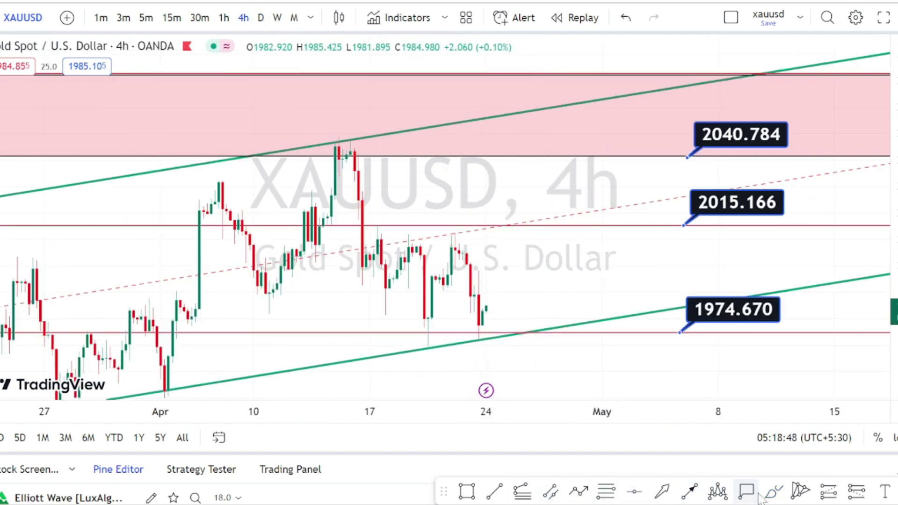
click(775, 492)
mouse_move(334, 137)
mouse_down()
mouse_move(341, 135)
mouse_move(331, 138)
mouse_up()
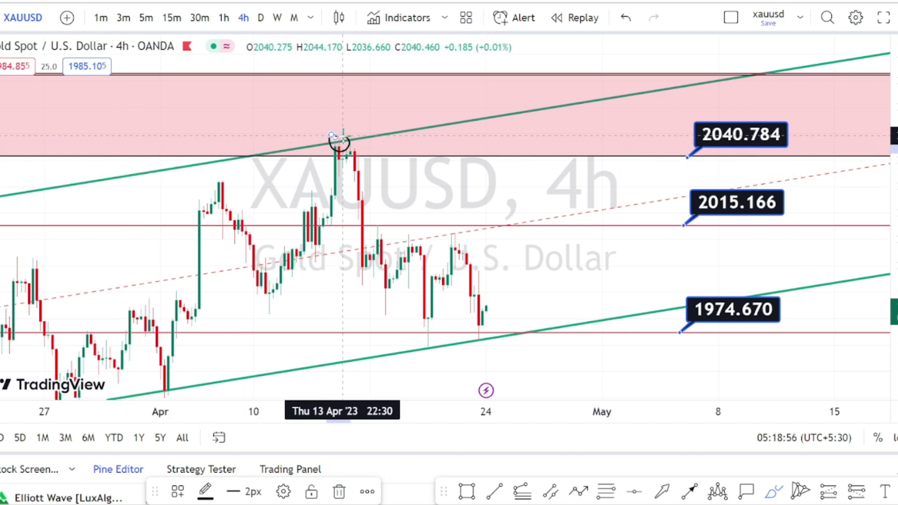
mouse_move(343, 139)
mouse_down()
mouse_move(358, 280)
mouse_move(374, 233)
mouse_move(382, 312)
mouse_move(411, 243)
mouse_move(427, 352)
mouse_move(415, 350)
mouse_move(420, 338)
mouse_move(426, 346)
mouse_move(459, 243)
mouse_up()
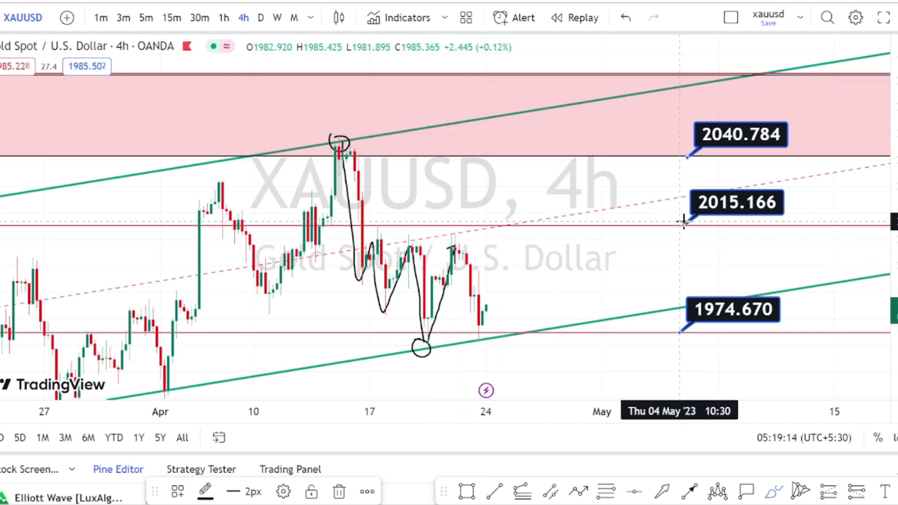
Step: Circle the 2015.166 label and the 17 April high at that level, trace the latest fall, and mark the 1974.670 label
mouse_move(742, 210)
mouse_down()
mouse_move(753, 197)
mouse_move(687, 193)
mouse_move(710, 218)
mouse_up()
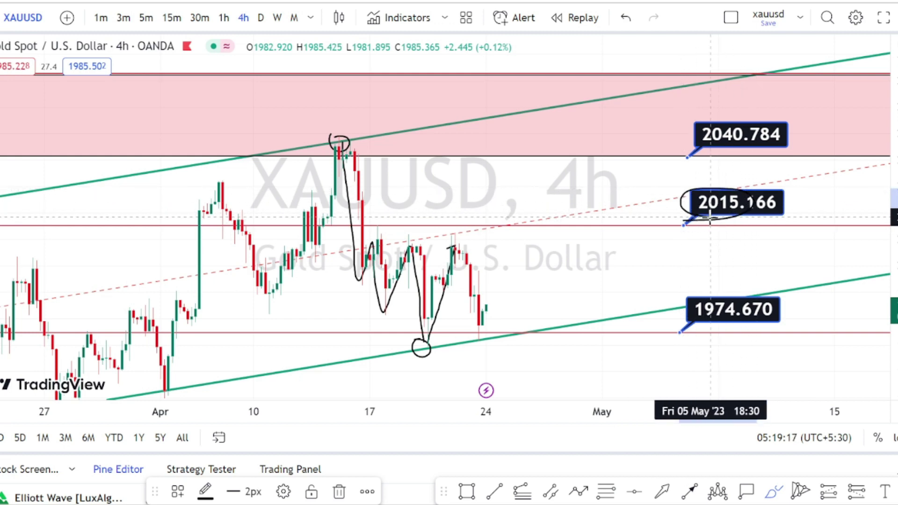
mouse_move(371, 224)
mouse_down()
mouse_move(382, 228)
mouse_move(371, 225)
mouse_up()
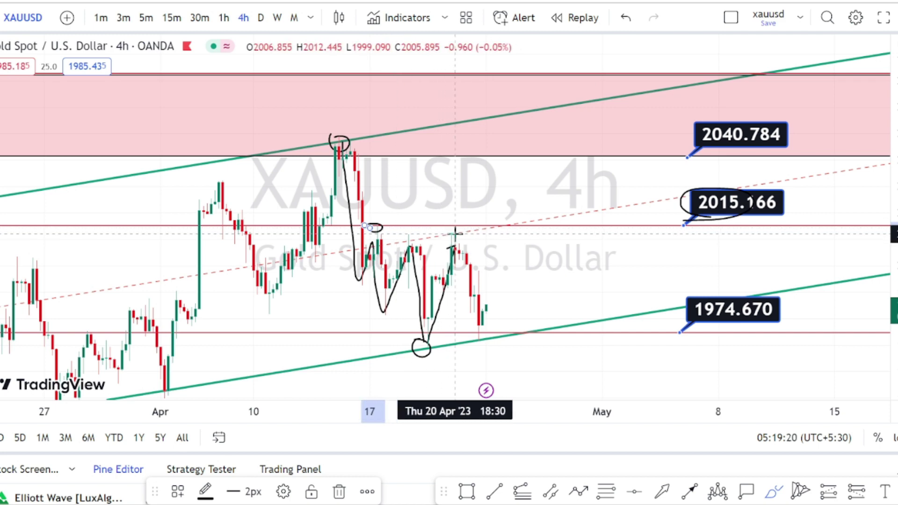
drag(456, 235, 496, 336)
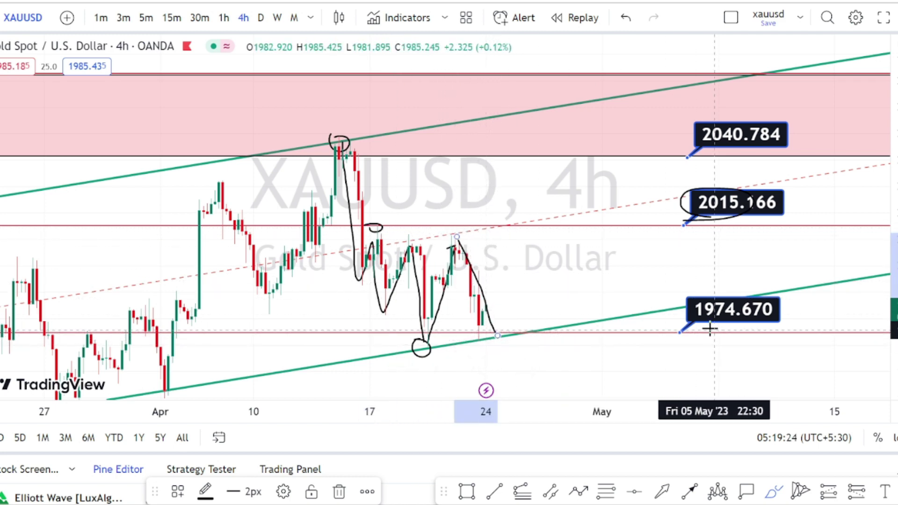
drag(695, 325, 743, 317)
mouse_move(697, 294)
mouse_down()
mouse_move(683, 318)
mouse_move(698, 325)
mouse_up()
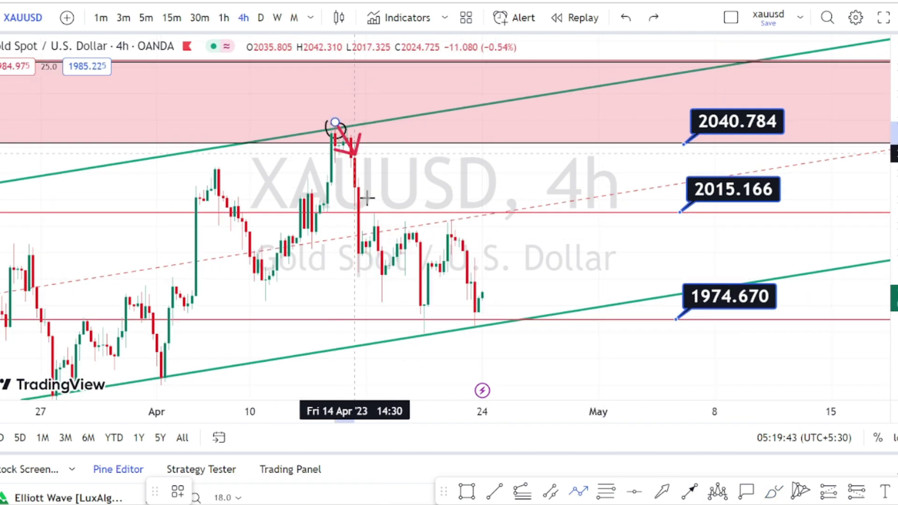
Step: Draw a zigzag path from the mid-April high through the recent swings, up to the 2015.166 line and down to the lower channel line
click(421, 334)
click(451, 219)
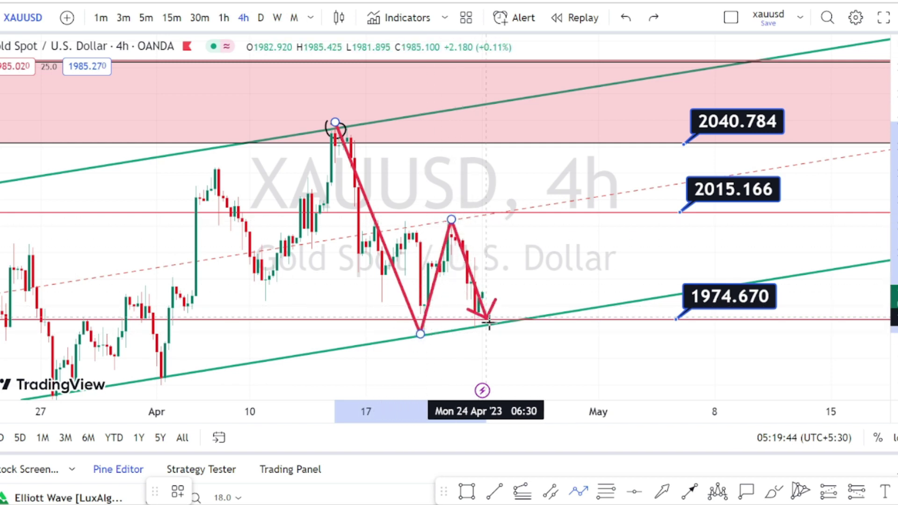
click(490, 322)
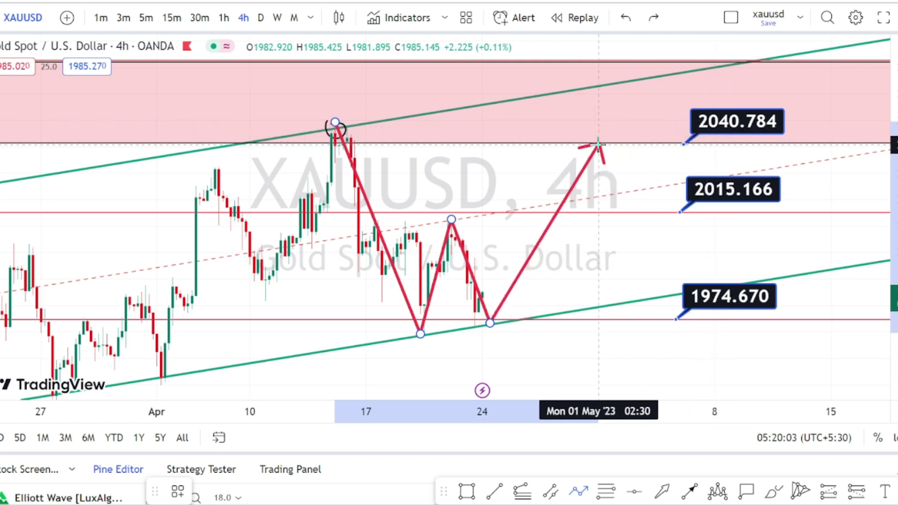
click(516, 215)
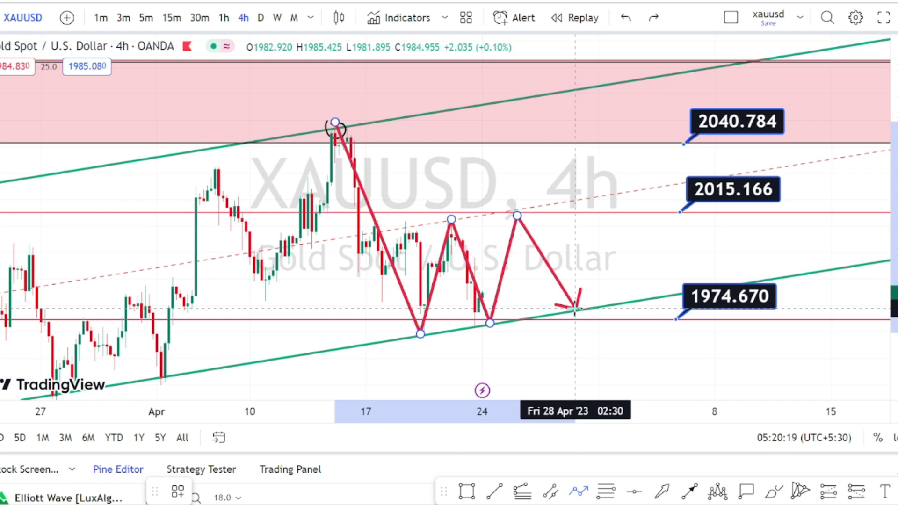
double_click(576, 310)
Step: Brush a sideways double-line arrow over the consolidating candles and circle the 2015.166 and 1974.670 labels
key(alt+t)
drag(314, 247, 424, 242)
drag(338, 267, 428, 265)
mouse_move(403, 226)
mouse_down()
mouse_move(488, 255)
mouse_move(401, 281)
mouse_up()
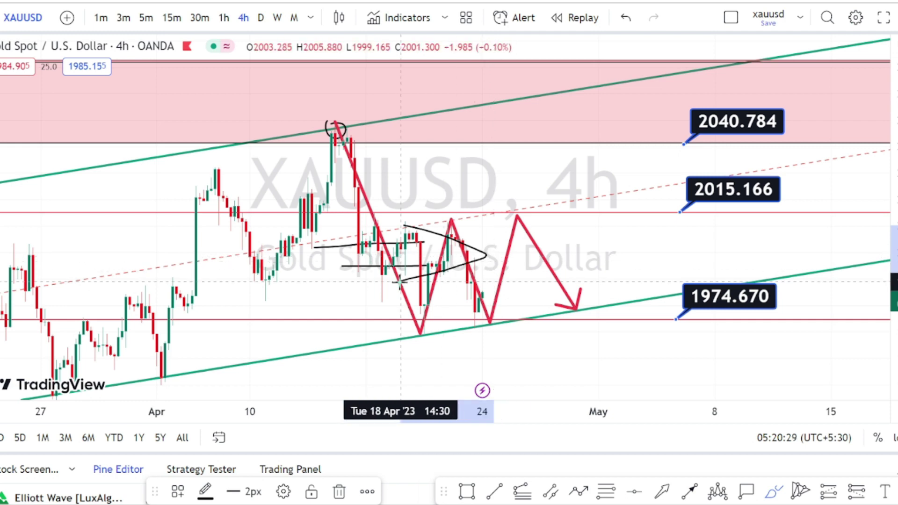
mouse_move(682, 213)
mouse_down()
mouse_move(724, 211)
mouse_move(749, 181)
mouse_up()
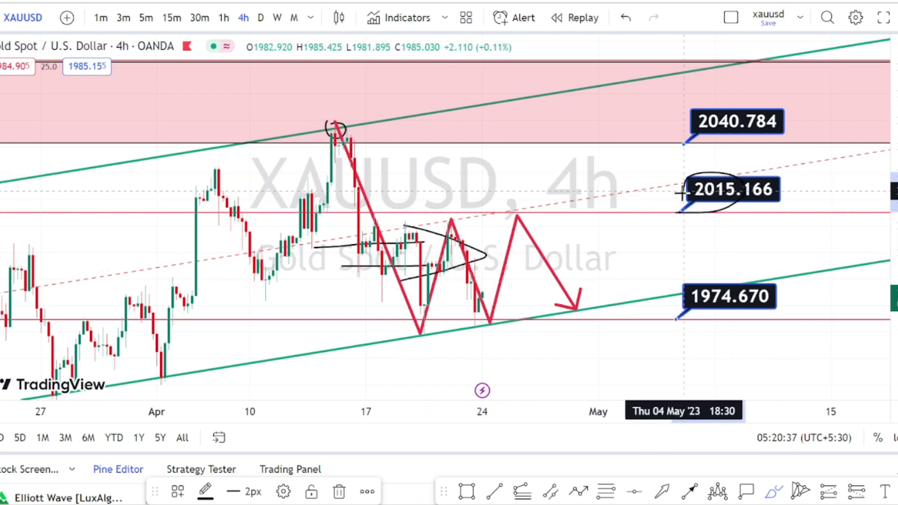
mouse_move(678, 318)
mouse_down()
mouse_move(718, 317)
mouse_move(750, 303)
mouse_move(739, 283)
mouse_move(687, 292)
mouse_up()
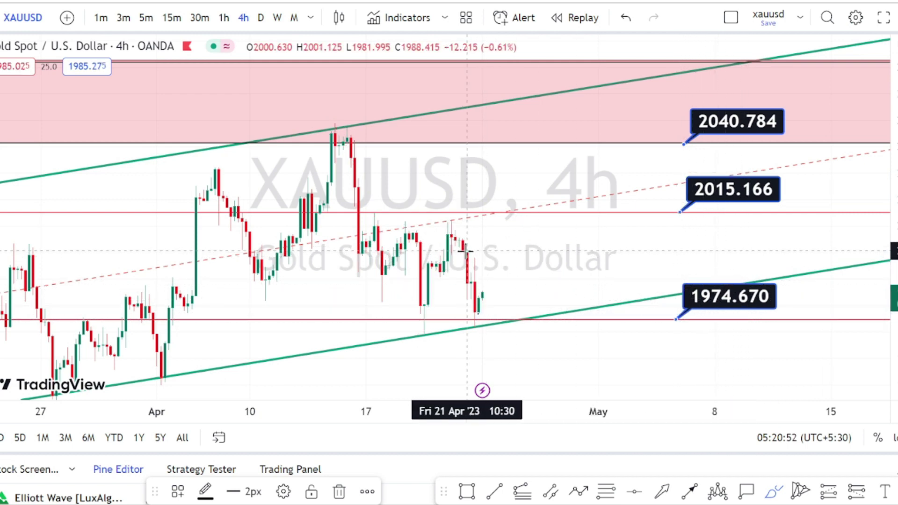
Step: Brush a sideways arrow ahead of price and a circled rising arrow from the latest candle, and circle the 1974.670 label
drag(467, 251, 556, 251)
mouse_move(498, 264)
mouse_down()
mouse_move(587, 262)
mouse_move(564, 288)
mouse_up()
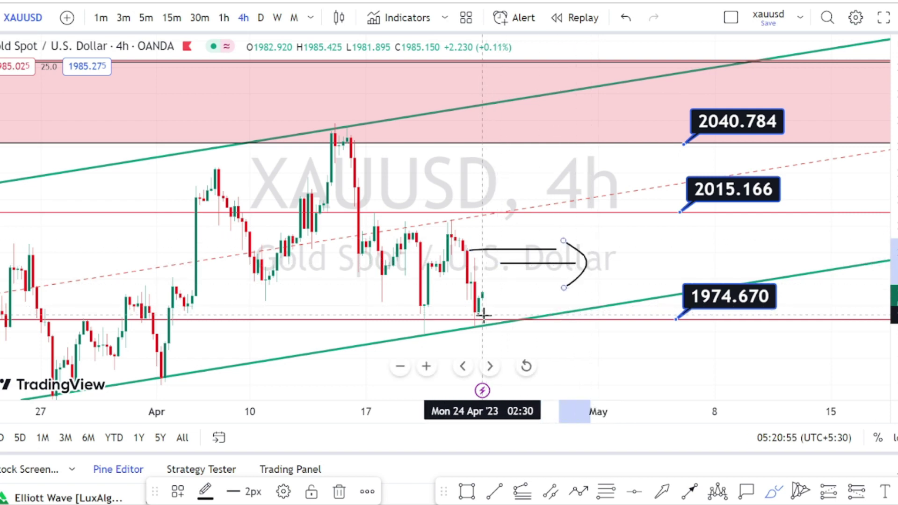
mouse_move(484, 310)
mouse_down()
mouse_move(508, 232)
mouse_move(490, 237)
mouse_move(526, 240)
mouse_move(538, 226)
mouse_up()
mouse_move(676, 318)
mouse_down()
mouse_move(744, 317)
mouse_move(752, 301)
mouse_up()
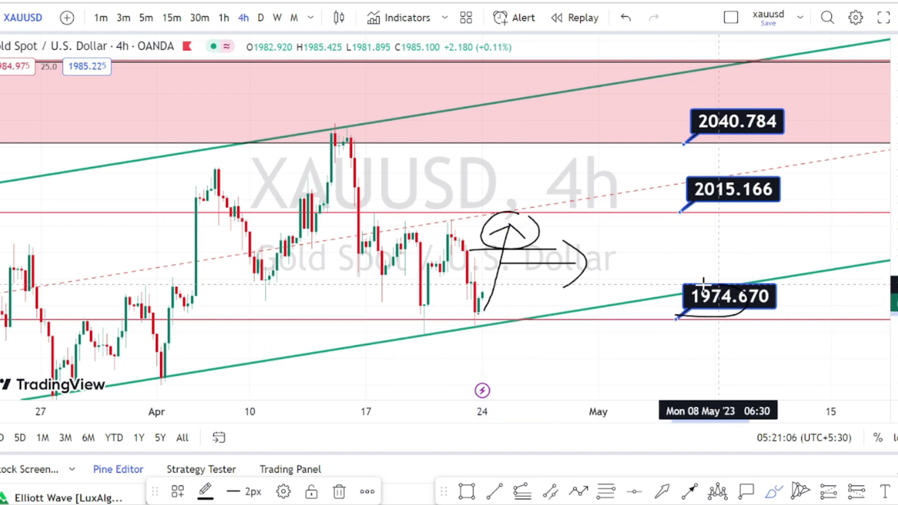
drag(703, 283, 688, 294)
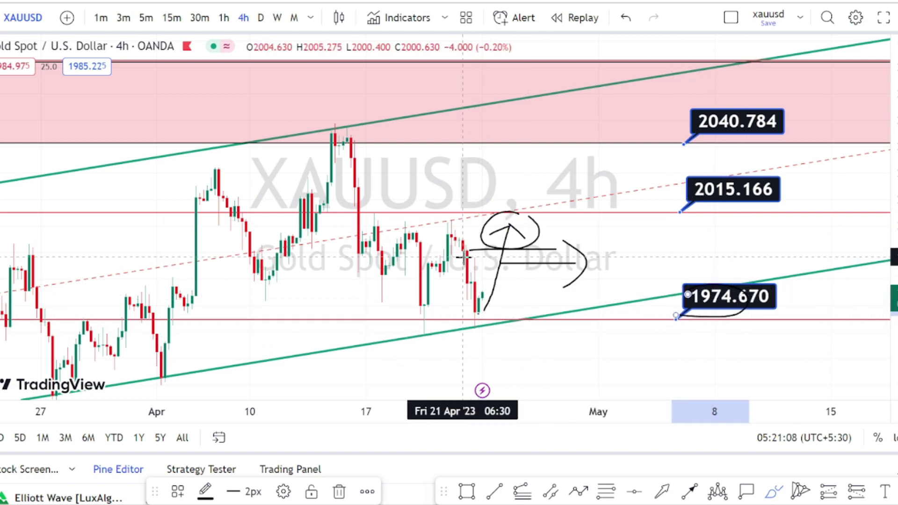
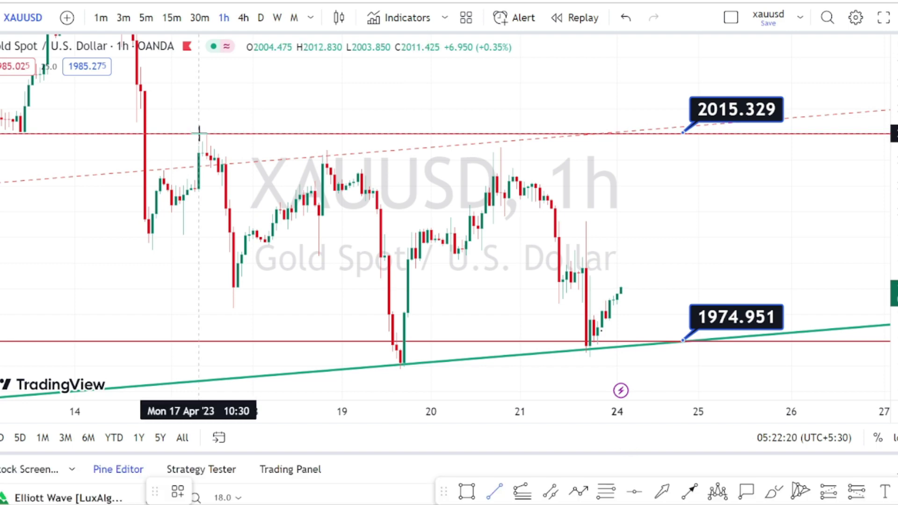
Step: On the 1-hour chart, draw a descending trend line from the 17 April high and a path tracing the swings beneath it to the latest low
click(202, 131)
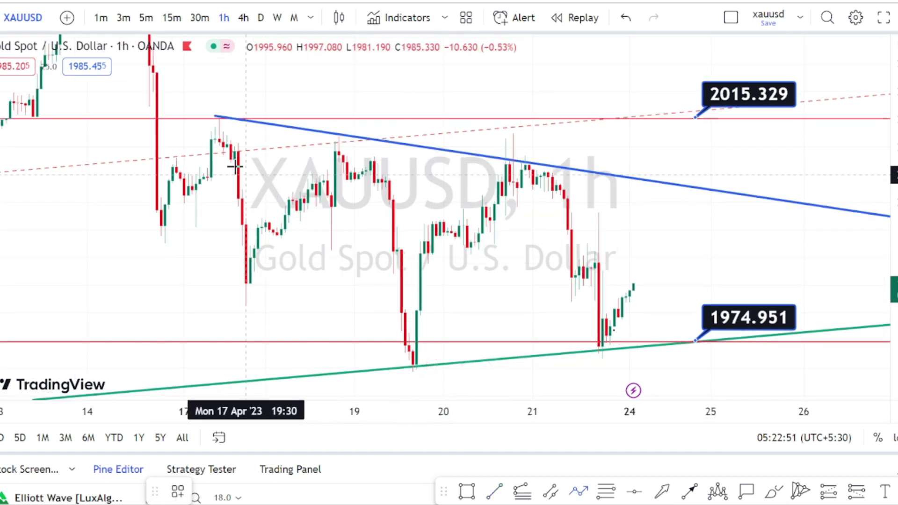
click(224, 117)
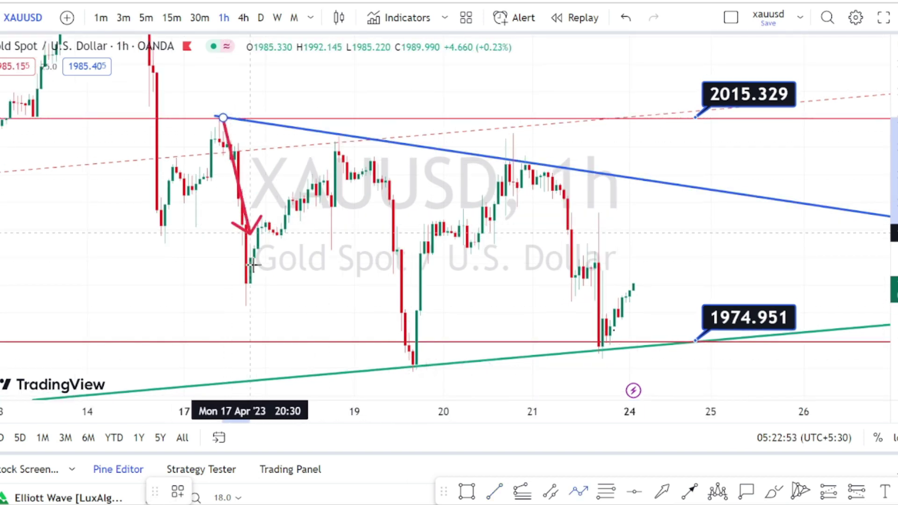
click(250, 295)
click(355, 139)
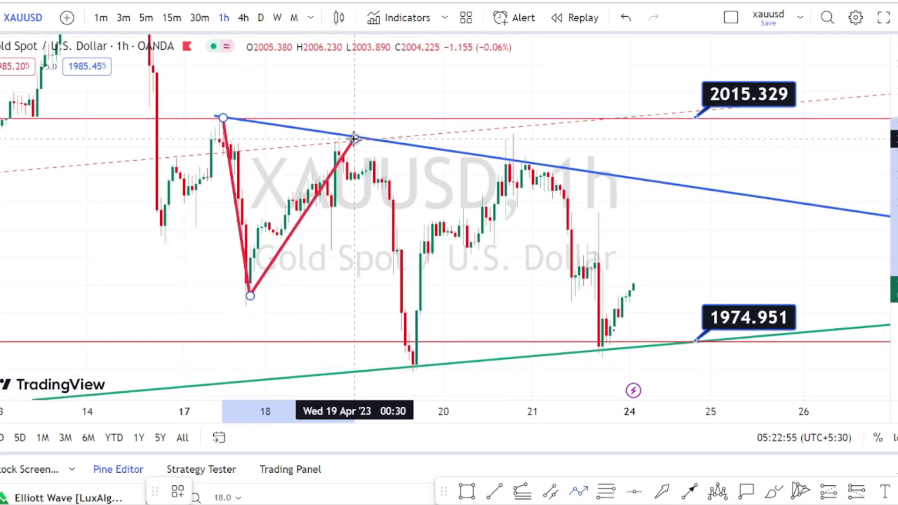
click(410, 367)
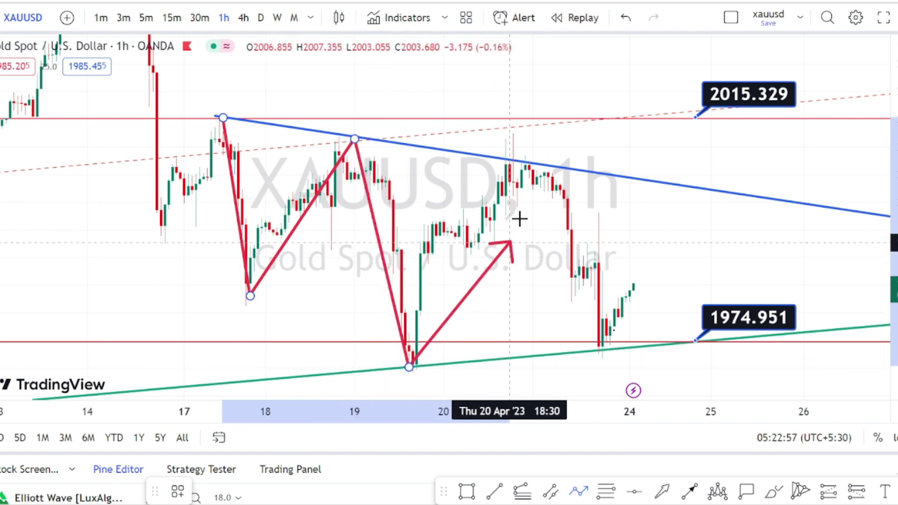
click(533, 153)
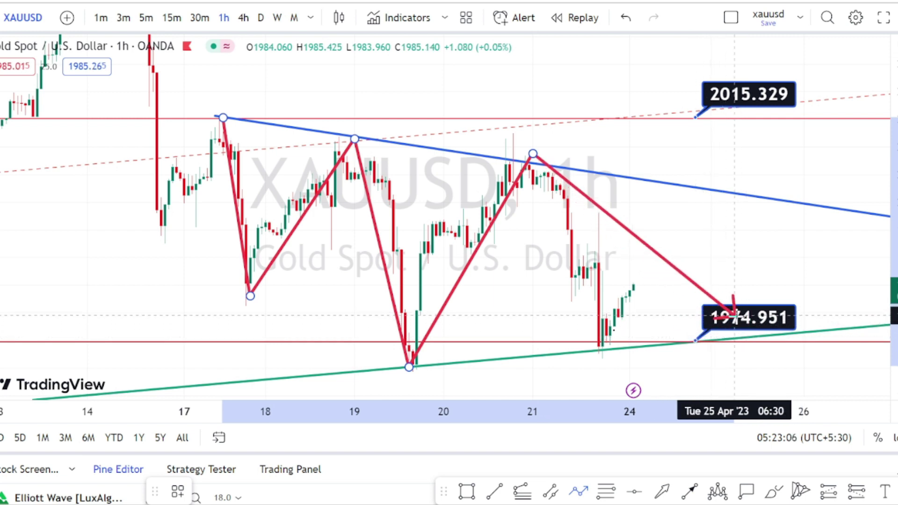
click(606, 347)
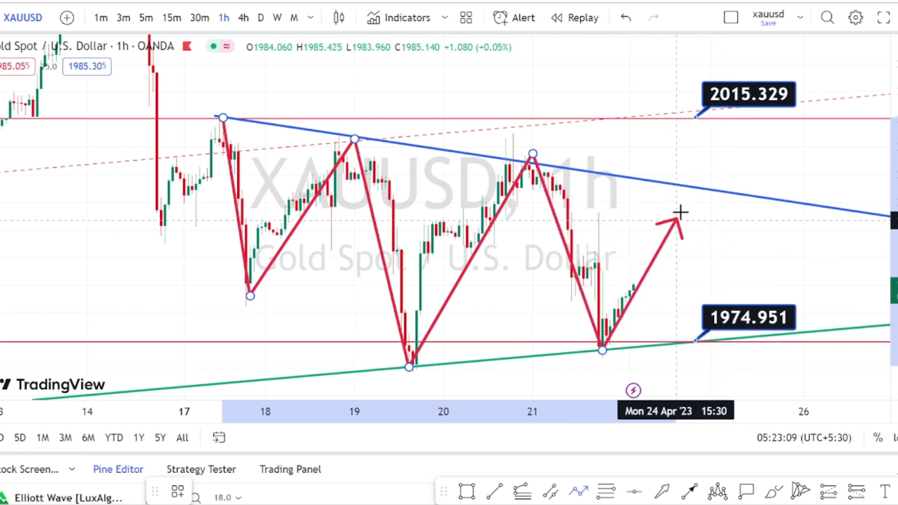
Step: Extend the path with projected swings between the blue trend line and green channel line, ending at the trend line on 26 April
click(685, 185)
click(696, 342)
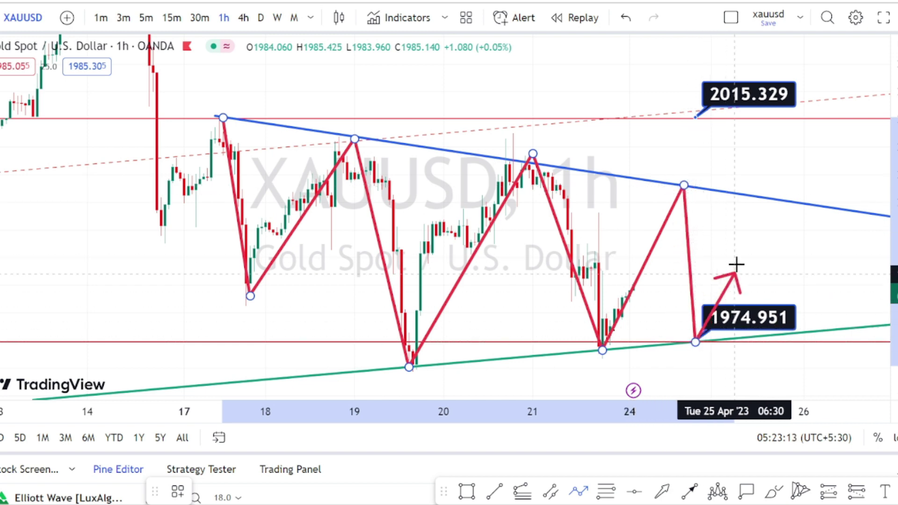
click(750, 201)
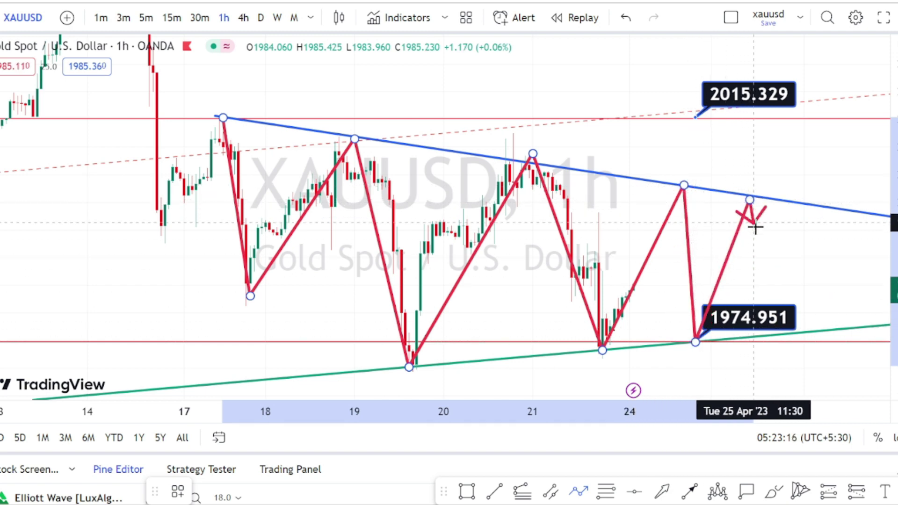
click(801, 329)
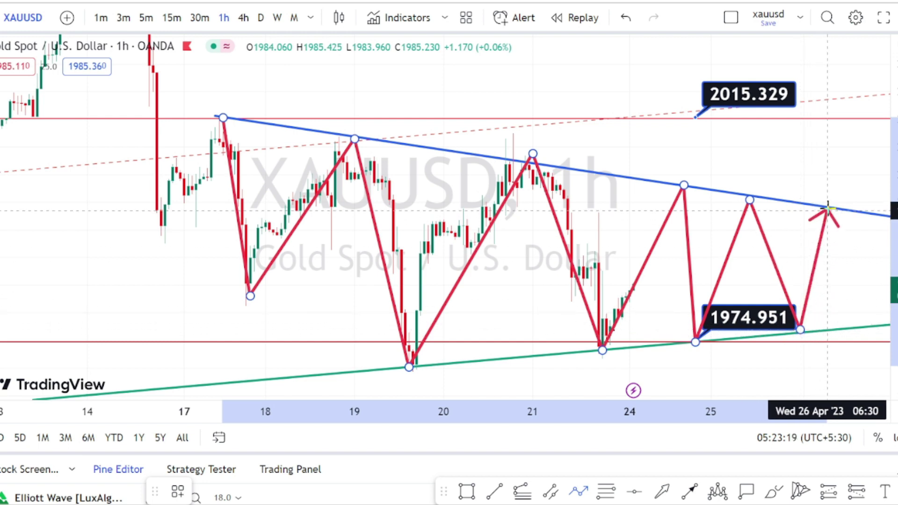
double_click(827, 207)
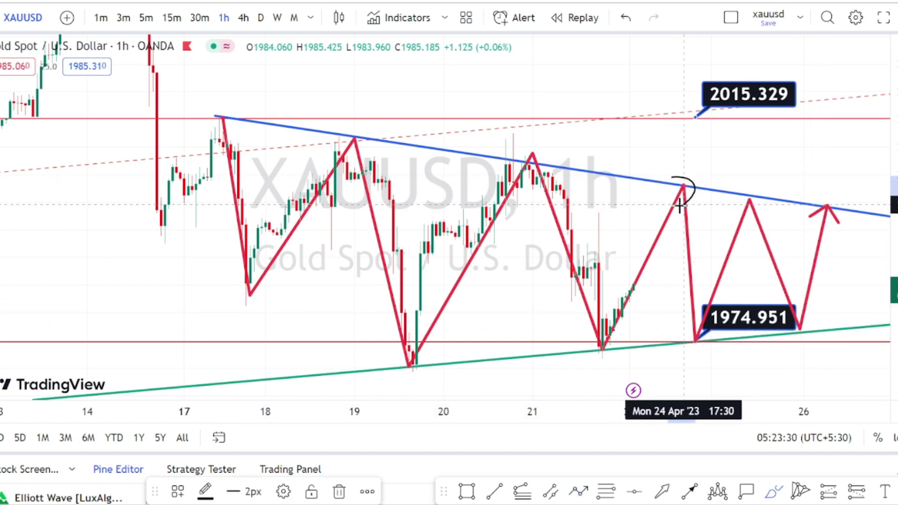
Step: Circle the touches on the blue trend line, draw a breakout arrow up to the 2015.329 line, and circle its label
mouse_move(510, 157)
mouse_down()
mouse_move(517, 174)
mouse_move(528, 152)
mouse_up()
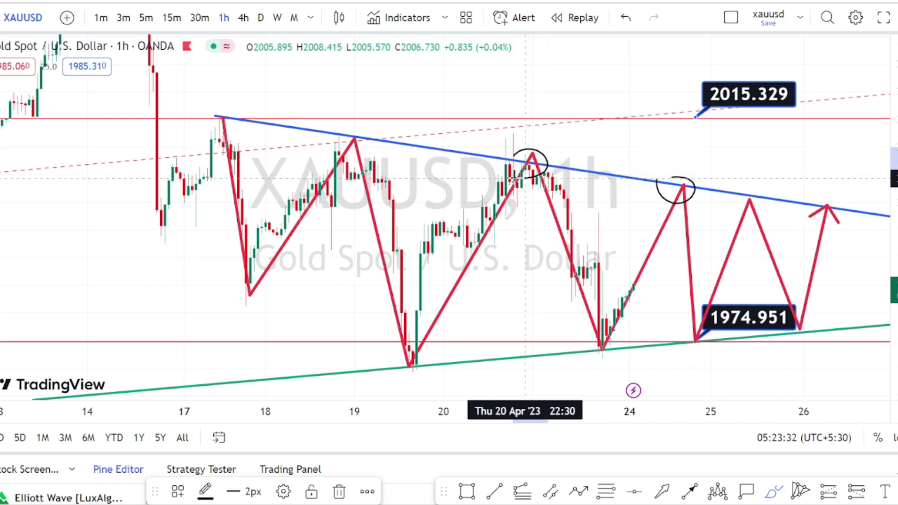
mouse_move(356, 136)
mouse_down()
mouse_move(339, 146)
mouse_move(375, 146)
mouse_up()
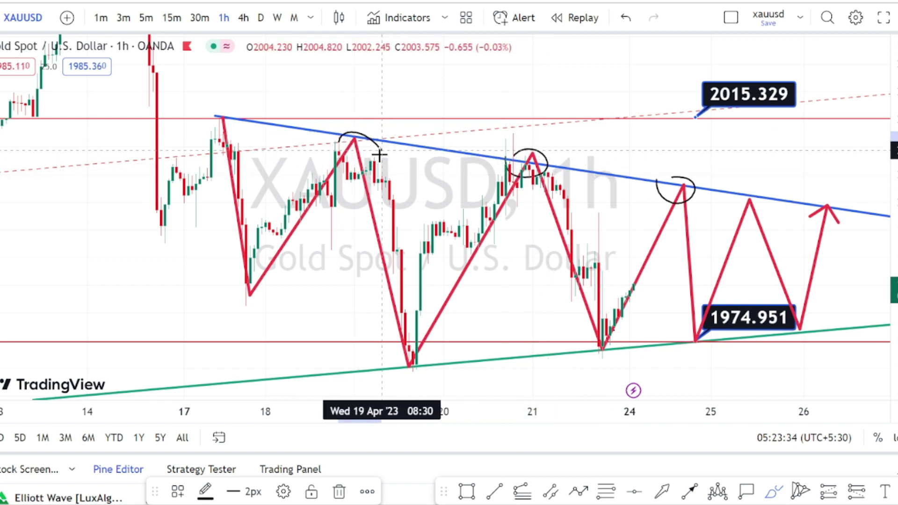
mouse_move(650, 180)
mouse_down()
mouse_move(665, 122)
mouse_move(647, 133)
mouse_move(684, 143)
mouse_move(718, 124)
mouse_move(750, 77)
mouse_move(697, 100)
mouse_move(715, 121)
mouse_move(749, 110)
mouse_up()
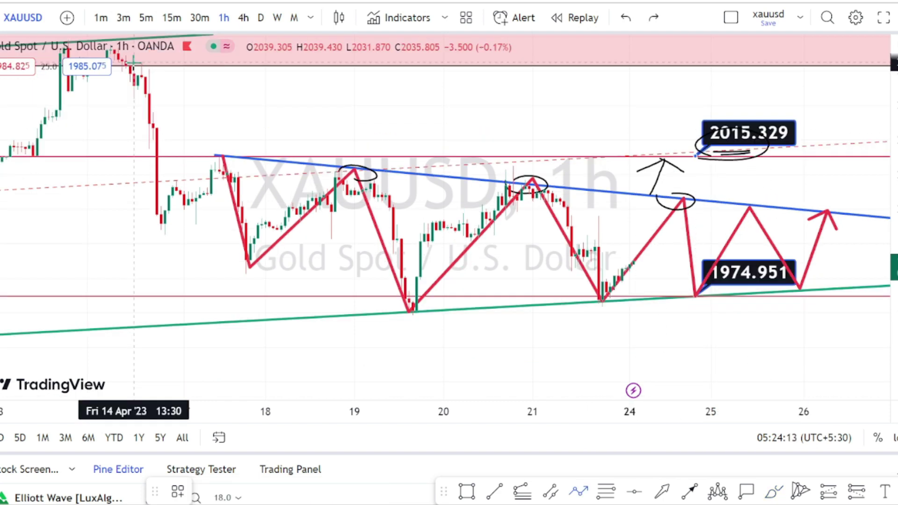
Step: Draw a path from the 14 April high down to 18 April, up to the 21 April peak, and down below the lower channel line
mouse_move(134, 63)
mouse_down()
mouse_move(271, 298)
mouse_move(144, 141)
mouse_move(237, 262)
mouse_move(307, 302)
mouse_up()
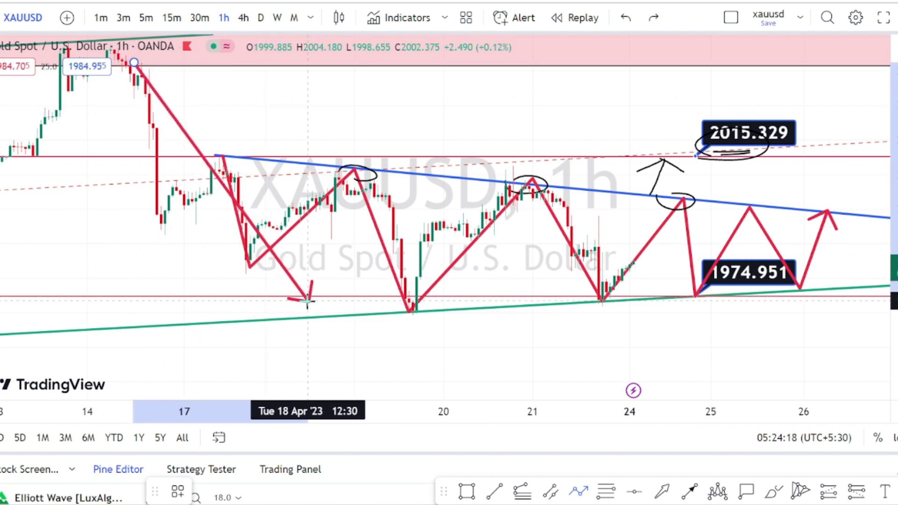
click(307, 301)
click(537, 181)
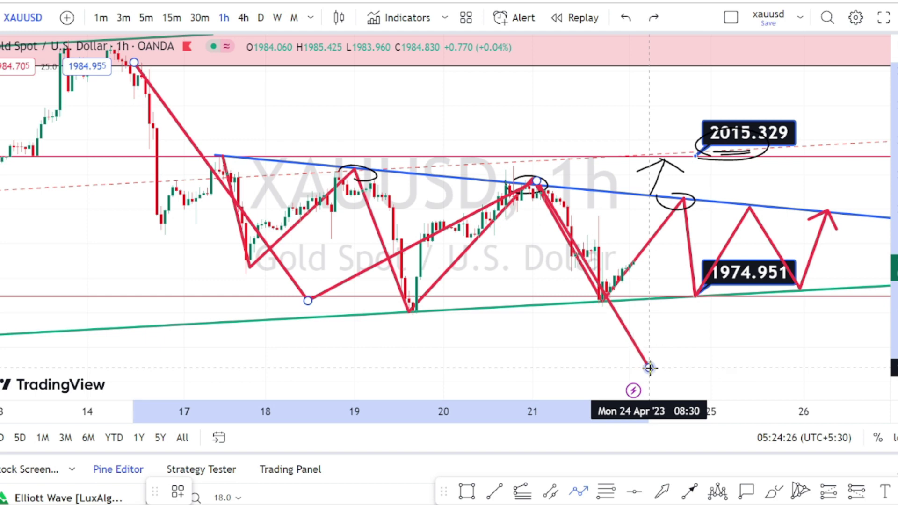
double_click(649, 370)
Step: Circle three points along the lower channel line and brush a downward breakout arrow beneath it
mouse_move(477, 301)
mouse_down()
mouse_move(491, 317)
mouse_move(473, 304)
mouse_up()
mouse_move(556, 295)
mouse_down()
mouse_move(584, 309)
mouse_move(575, 297)
mouse_up()
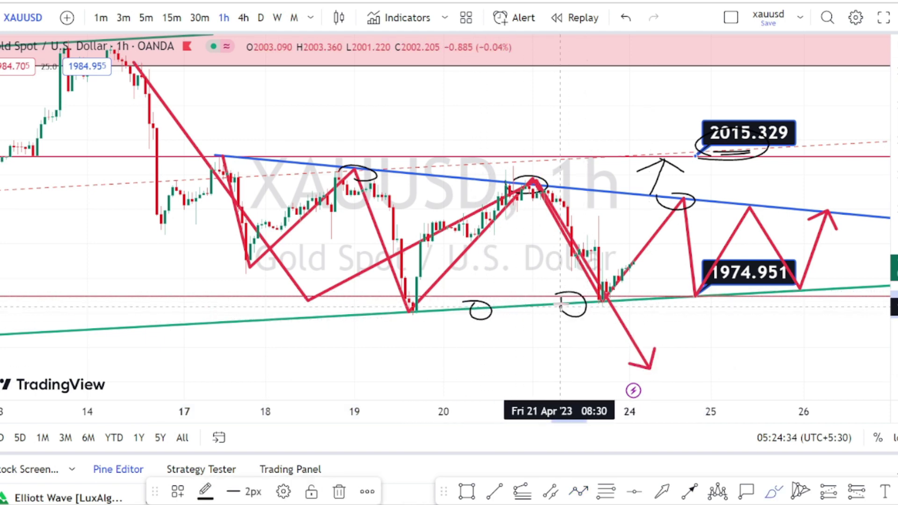
drag(680, 287, 661, 288)
mouse_move(703, 342)
mouse_down()
mouse_move(641, 302)
mouse_move(696, 367)
mouse_move(637, 306)
mouse_move(695, 367)
mouse_up()
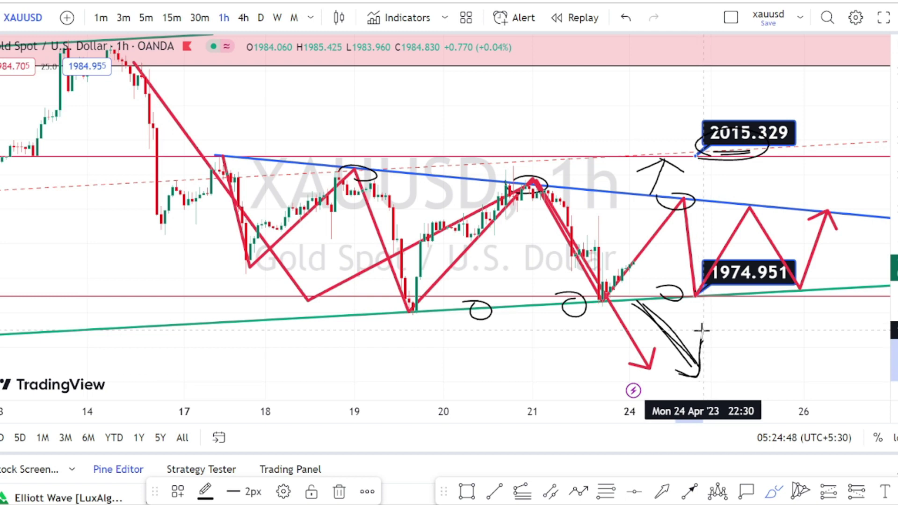
drag(233, 187, 228, 201)
mouse_move(439, 216)
mouse_down()
mouse_move(468, 225)
mouse_move(449, 238)
mouse_move(437, 219)
mouse_up()
mouse_move(557, 265)
mouse_down()
mouse_move(582, 246)
mouse_move(587, 276)
mouse_up()
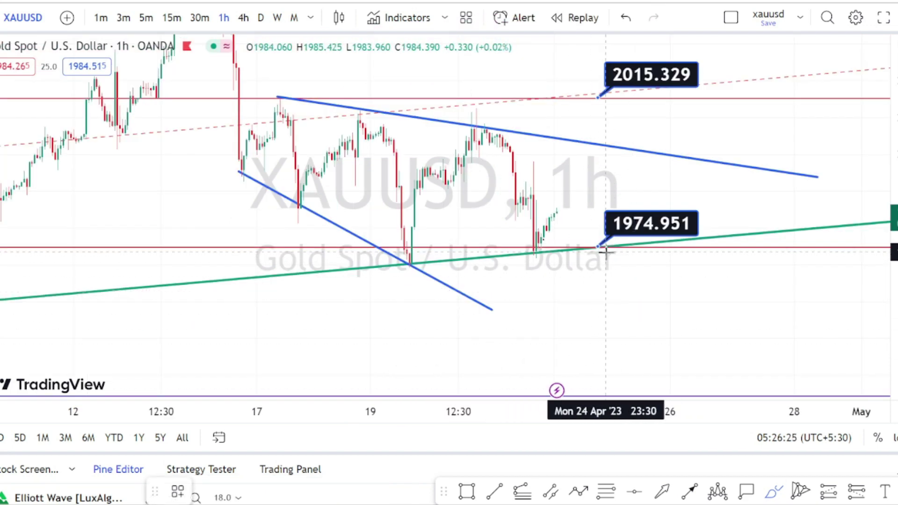
Step: Circle the 1974.951 label, then brush a drop from the 21 April peak to the lower blue trend line, circling that line's touches
drag(599, 249, 677, 231)
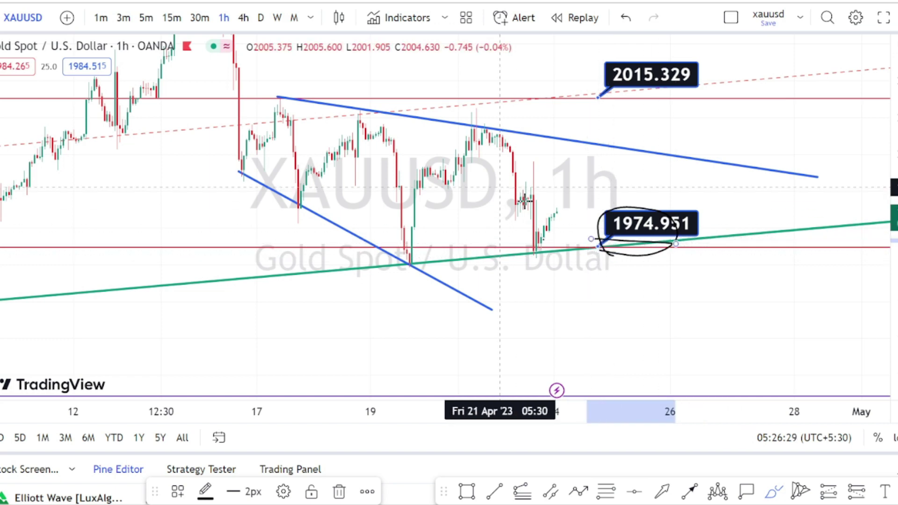
mouse_move(483, 124)
mouse_down()
mouse_move(619, 306)
mouse_move(619, 333)
mouse_up()
drag(635, 385, 635, 386)
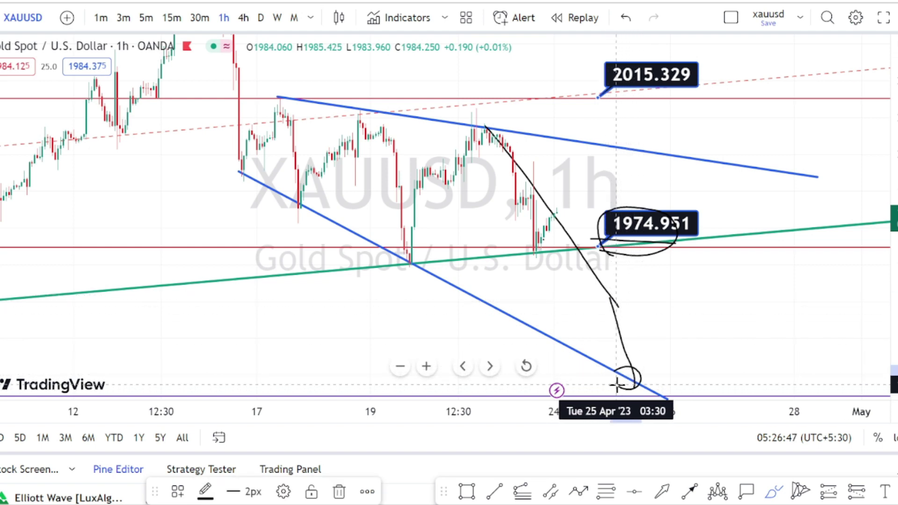
mouse_move(380, 247)
mouse_down()
mouse_move(416, 279)
mouse_move(395, 260)
mouse_up()
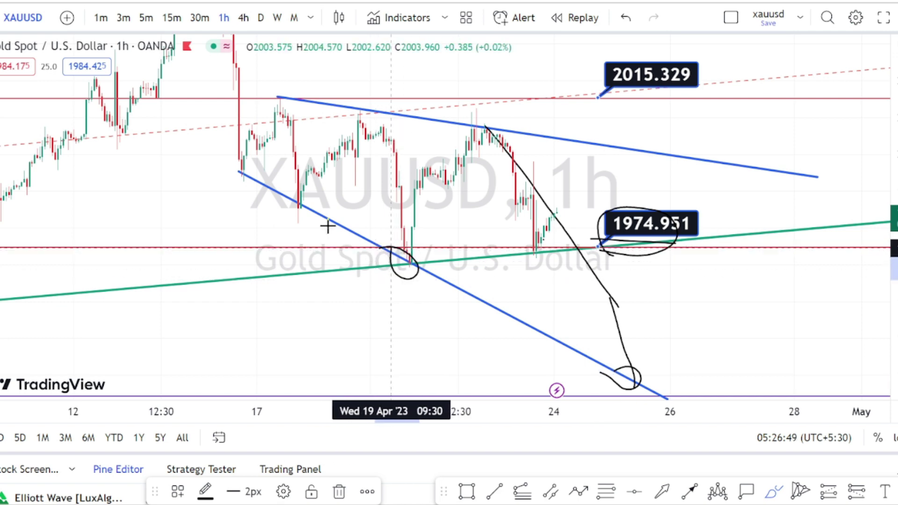
drag(288, 201, 308, 216)
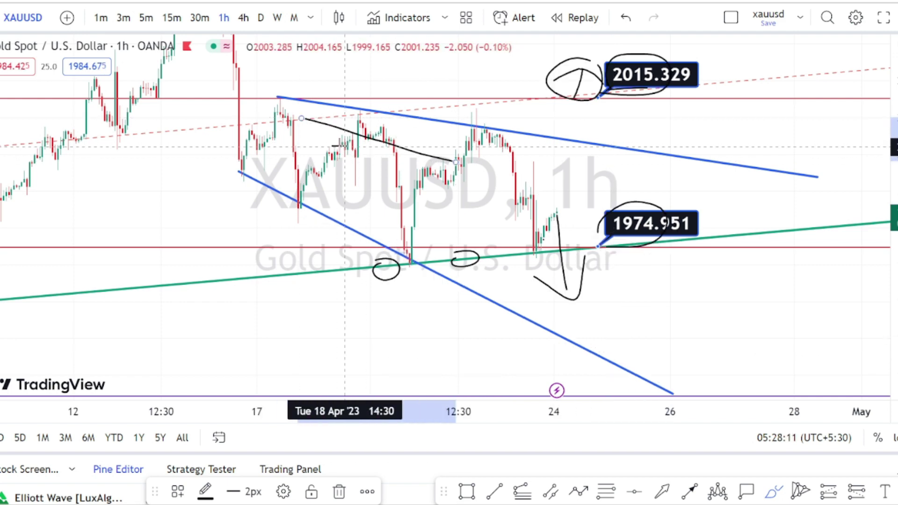
Step: Brush a large downward-sloping arrow across the price swings between the two blue trend lines
drag(328, 142, 463, 178)
mouse_move(463, 136)
mouse_down()
mouse_move(500, 180)
mouse_move(441, 208)
mouse_up()
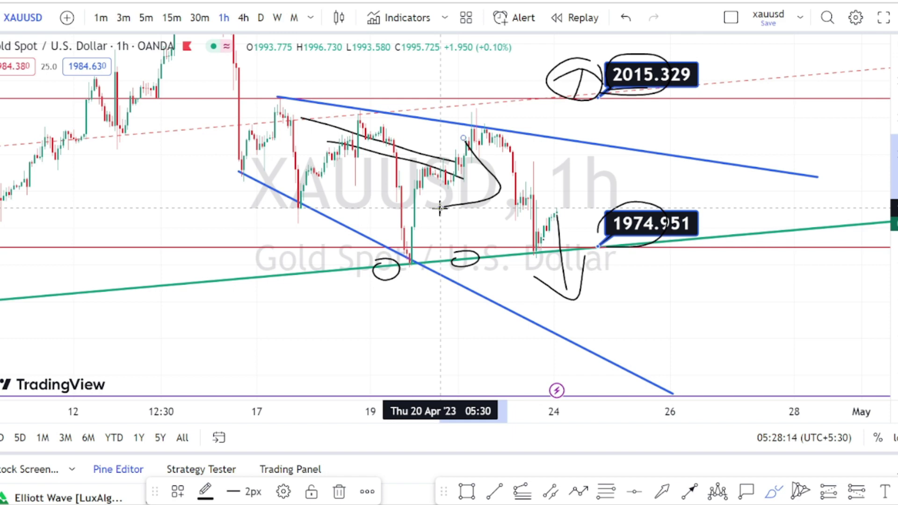
mouse_move(252, 174)
mouse_down()
mouse_move(290, 102)
mouse_move(300, 205)
mouse_move(344, 155)
mouse_move(389, 185)
mouse_up()
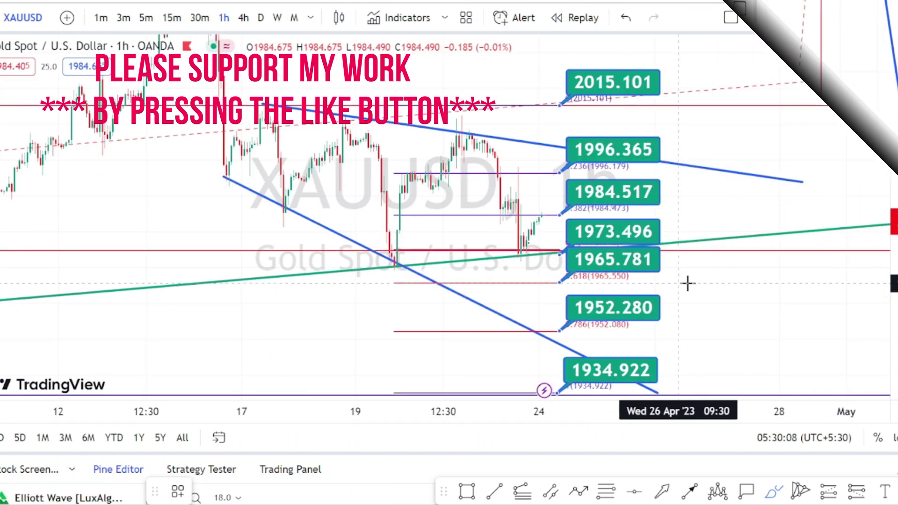
Step: Circle the 1996.365, 1973.496, 1952.280 and 1934.922 price labels beside the Fibonacci levels
mouse_move(568, 173)
mouse_down()
mouse_move(599, 177)
mouse_move(619, 133)
mouse_move(551, 154)
mouse_up()
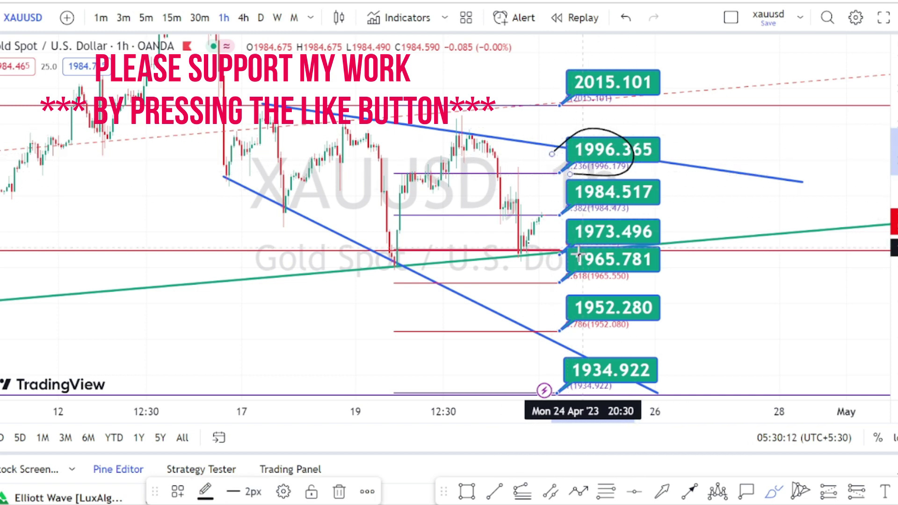
mouse_move(568, 246)
mouse_down()
mouse_move(604, 244)
mouse_move(613, 213)
mouse_move(565, 229)
mouse_up()
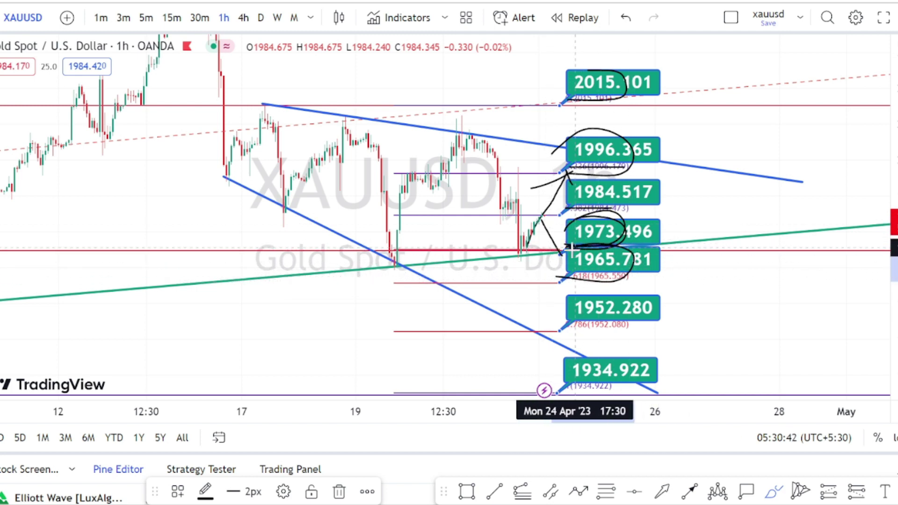
drag(556, 327, 570, 291)
mouse_move(566, 385)
mouse_down()
mouse_move(622, 372)
mouse_move(579, 358)
mouse_up()
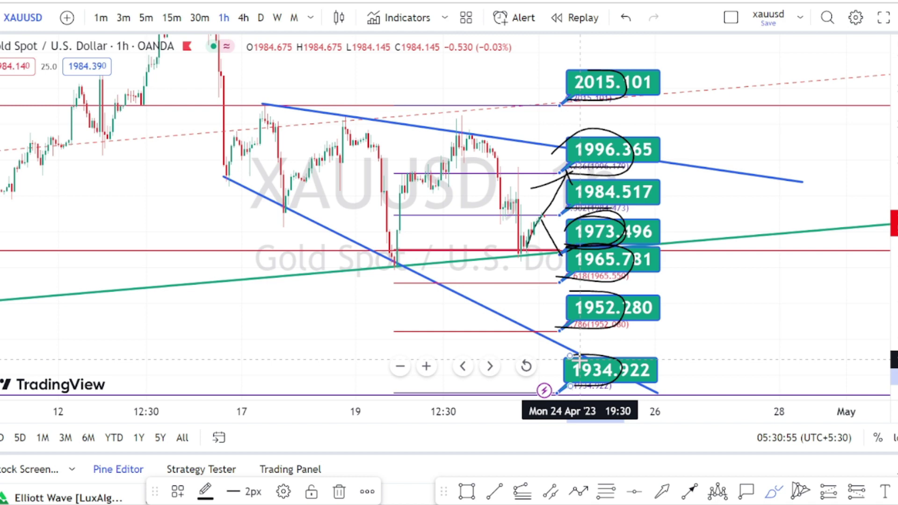
Step: Switch the chart to the 30-minute timeframe and brush circles and a stroke along the touches of the red falling trend line
text(30)
key(Return)
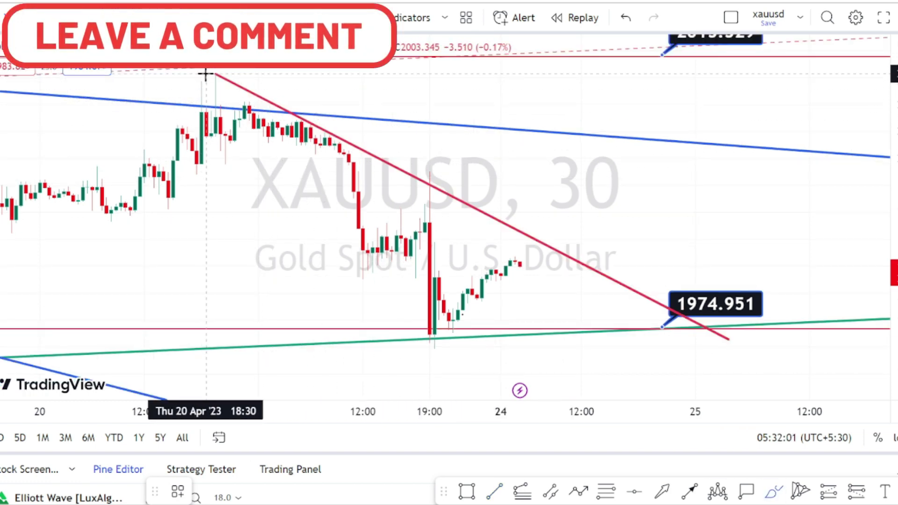
click(210, 74)
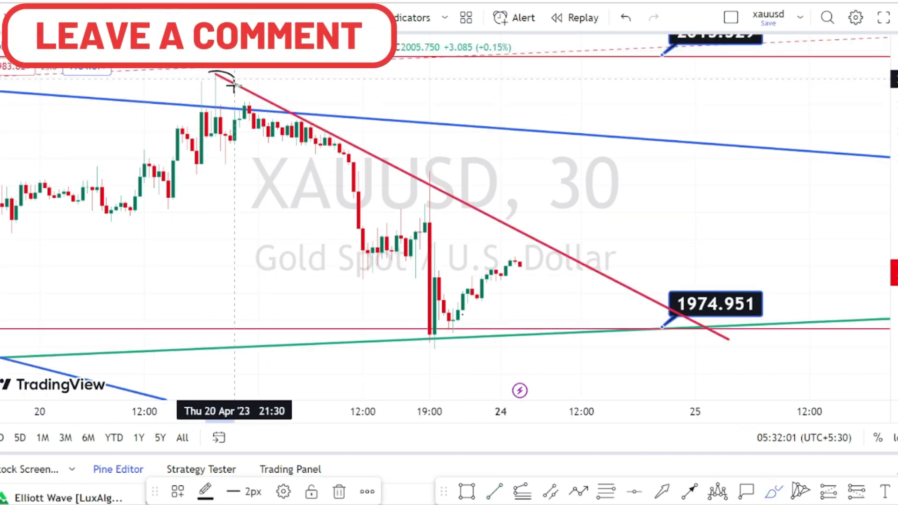
mouse_move(309, 116)
mouse_down()
mouse_move(297, 124)
mouse_move(322, 131)
mouse_up()
drag(419, 177, 429, 187)
mouse_move(320, 133)
mouse_down()
mouse_move(373, 281)
mouse_move(405, 234)
mouse_move(425, 181)
mouse_move(429, 321)
mouse_move(522, 229)
mouse_up()
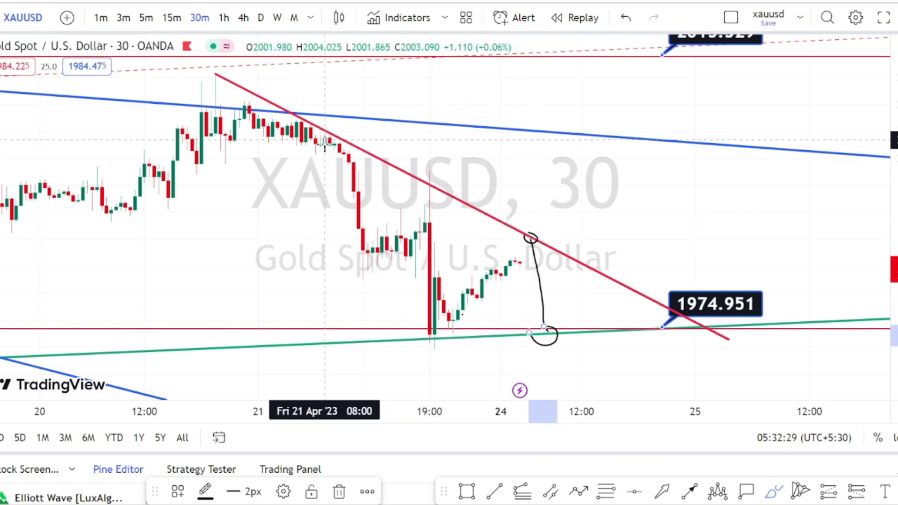
Step: Circle the 21 April low on the green line and brush possible moves up through the red trend line and down below the green line
mouse_move(425, 336)
mouse_down()
mouse_move(443, 327)
mouse_move(452, 344)
mouse_move(427, 345)
mouse_up()
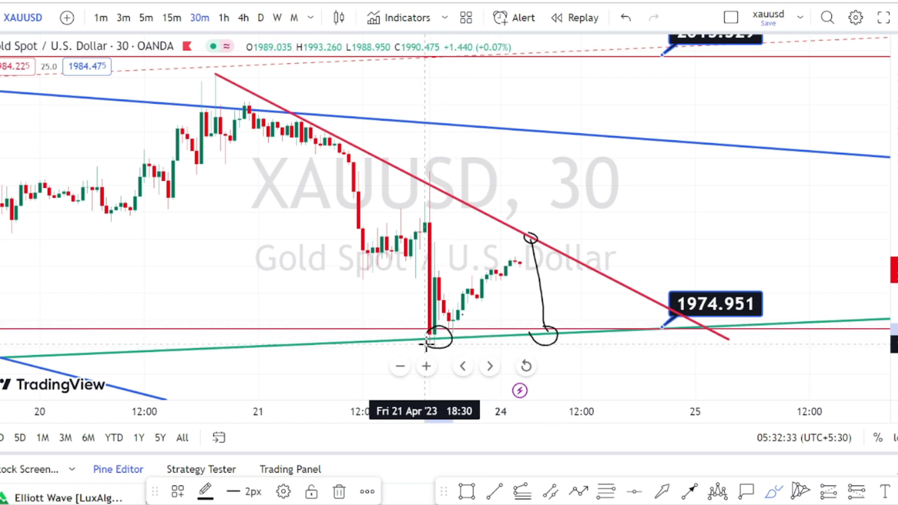
drag(427, 345, 531, 237)
mouse_move(544, 306)
mouse_down()
mouse_move(558, 327)
mouse_move(604, 217)
mouse_move(596, 216)
mouse_move(609, 232)
mouse_up()
mouse_move(583, 322)
mouse_down()
mouse_move(598, 383)
mouse_move(608, 359)
mouse_up()
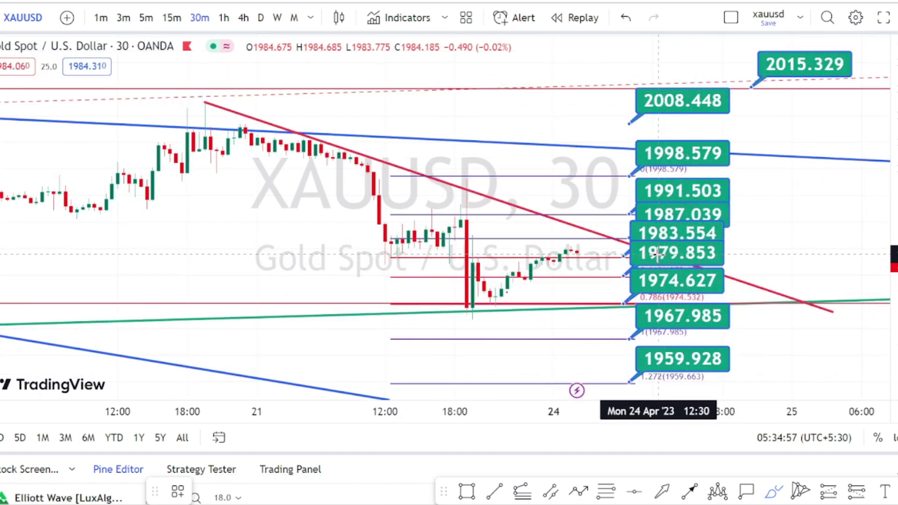
Step: Circle the 1987.039 and 1983.554 labels, brush a downward stroke from the latest candle, and underline the 1967.985 and 1959.928 labels
mouse_move(629, 251)
mouse_down()
mouse_move(691, 240)
mouse_move(663, 225)
mouse_move(688, 216)
mouse_move(664, 202)
mouse_up()
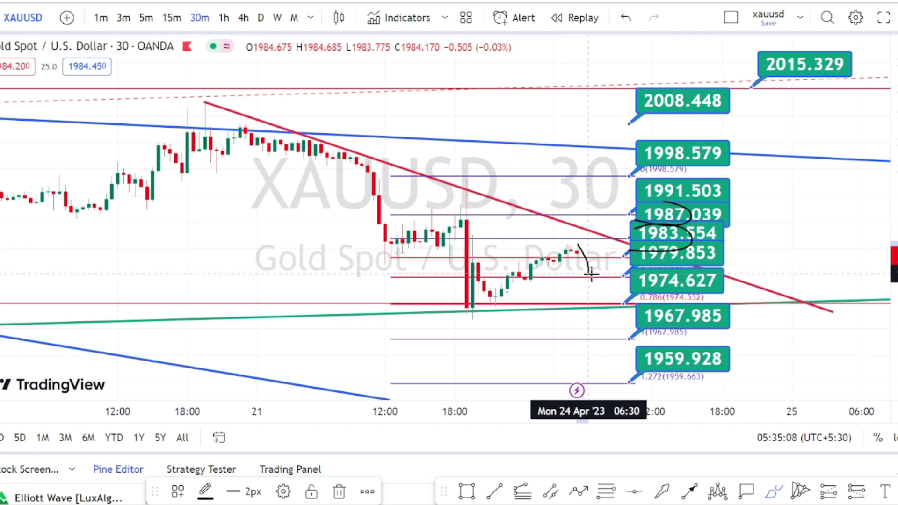
drag(591, 274, 589, 273)
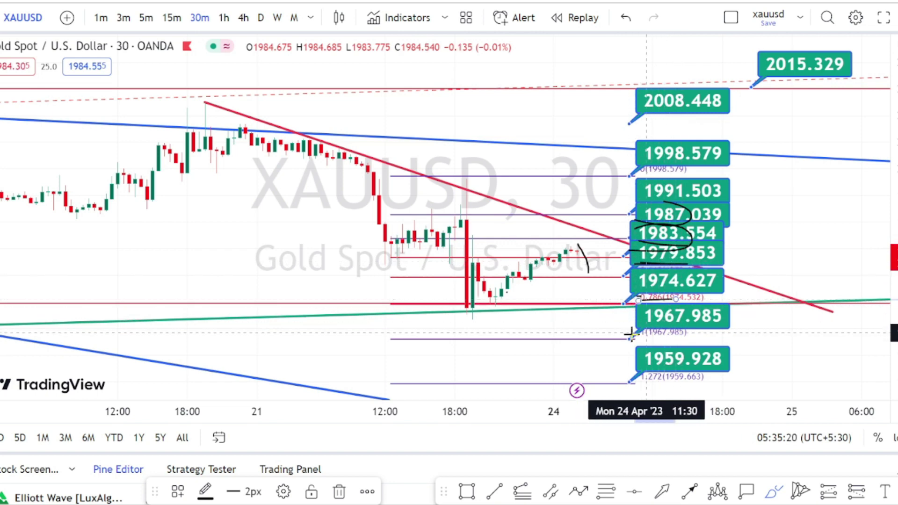
drag(629, 335, 681, 327)
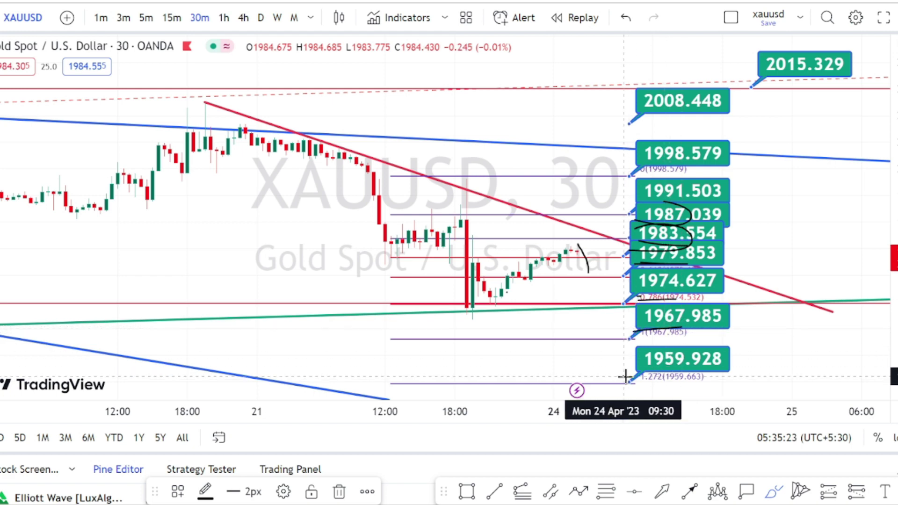
drag(628, 377, 680, 381)
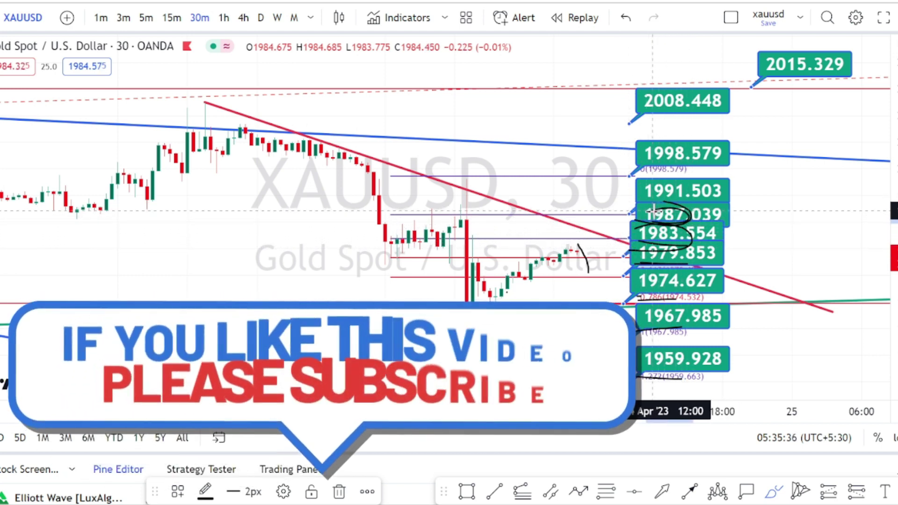
Step: Brush an upward breakout arrow over the red trend line and mark the target labels from 1991.503 up to 2008.448
drag(584, 242, 597, 207)
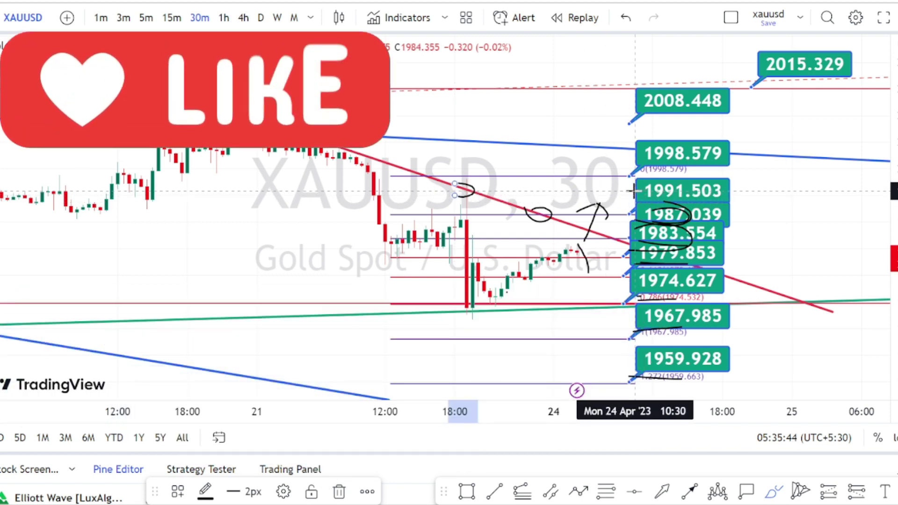
mouse_move(633, 190)
mouse_down()
mouse_move(638, 183)
mouse_move(681, 202)
mouse_move(638, 120)
mouse_move(696, 112)
mouse_move(697, 96)
mouse_move(639, 102)
mouse_move(693, 110)
mouse_up()
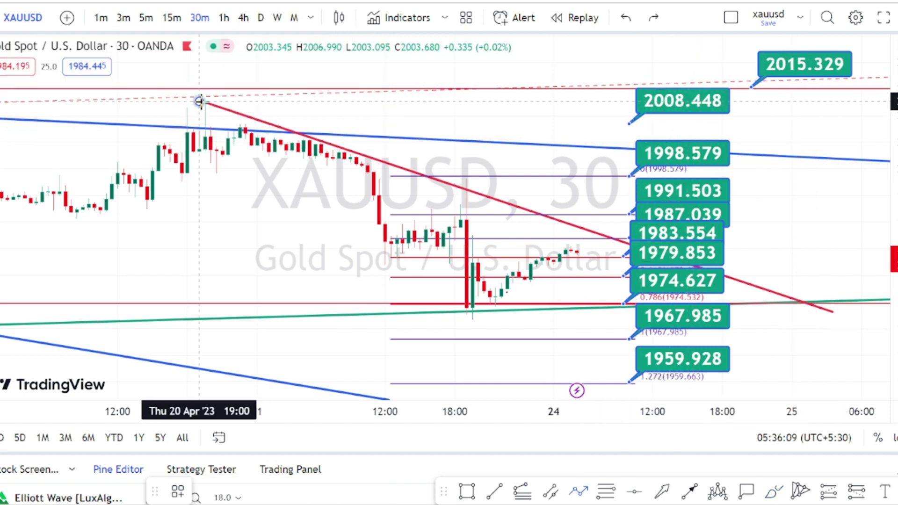
Step: Draw a path from the 20 April high to the 21 April midday low, up to the red trend line, and down to the green line
click(198, 101)
click(390, 269)
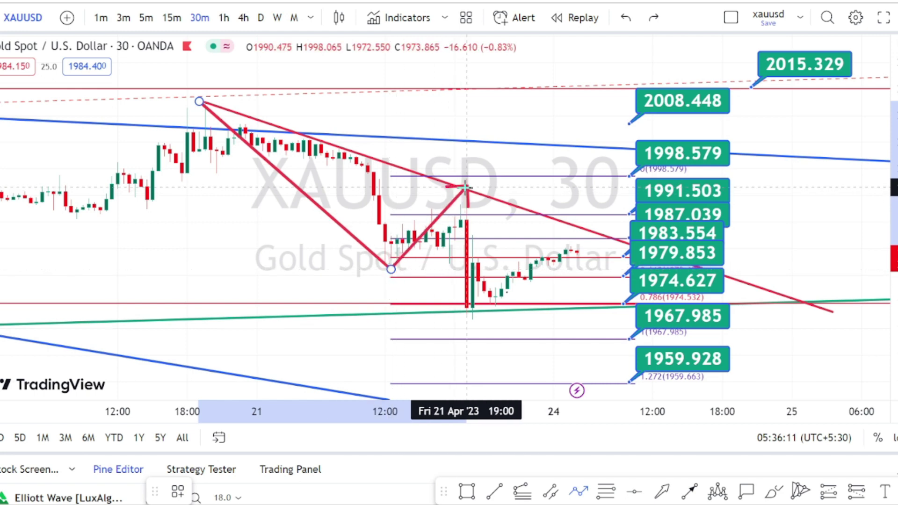
click(467, 312)
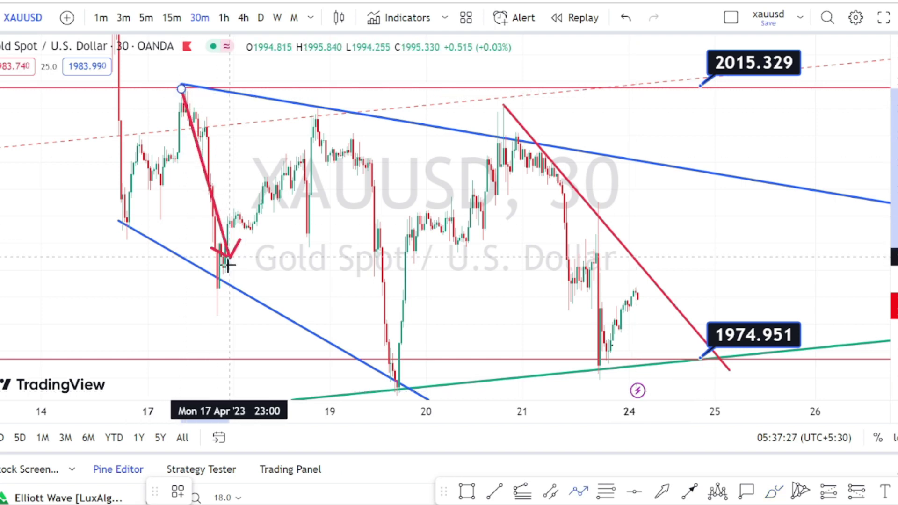
Step: Draw a zigzag path between the two blue trend lines from the 17 April high through the 19 April low to the 21 April peak
click(220, 287)
click(324, 104)
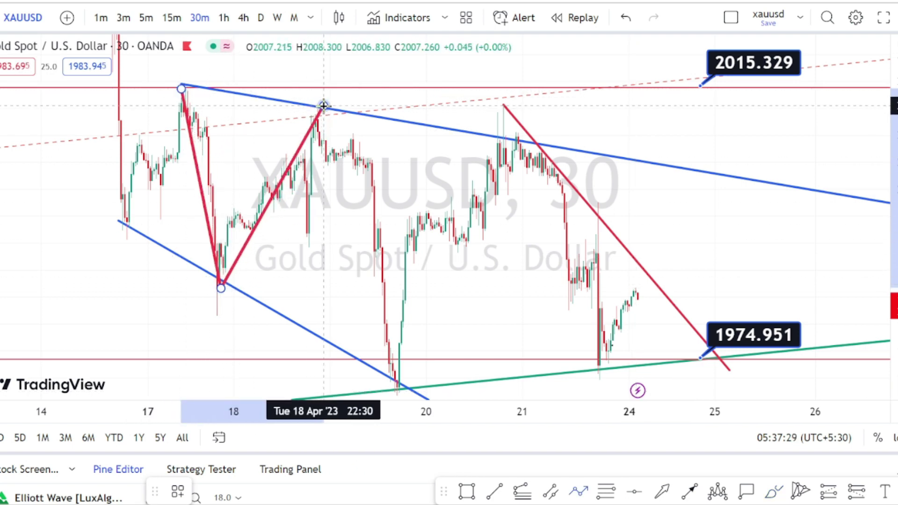
click(399, 385)
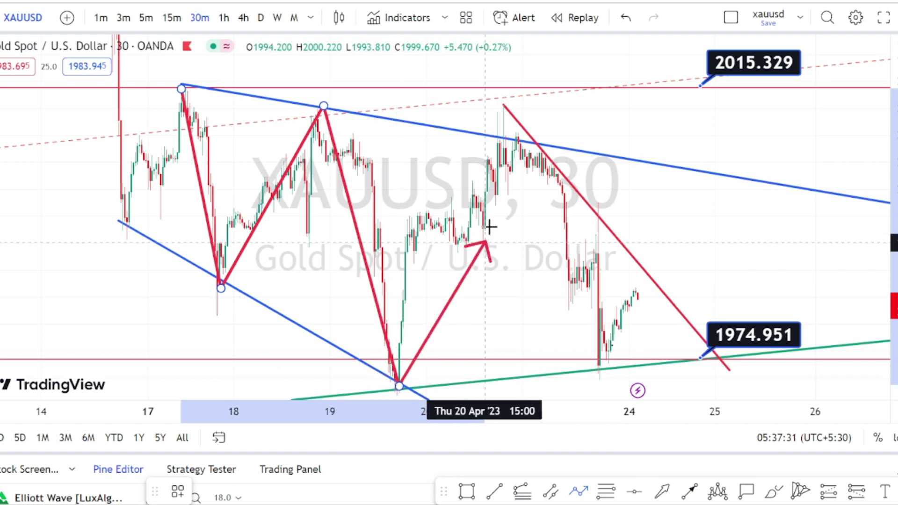
click(521, 133)
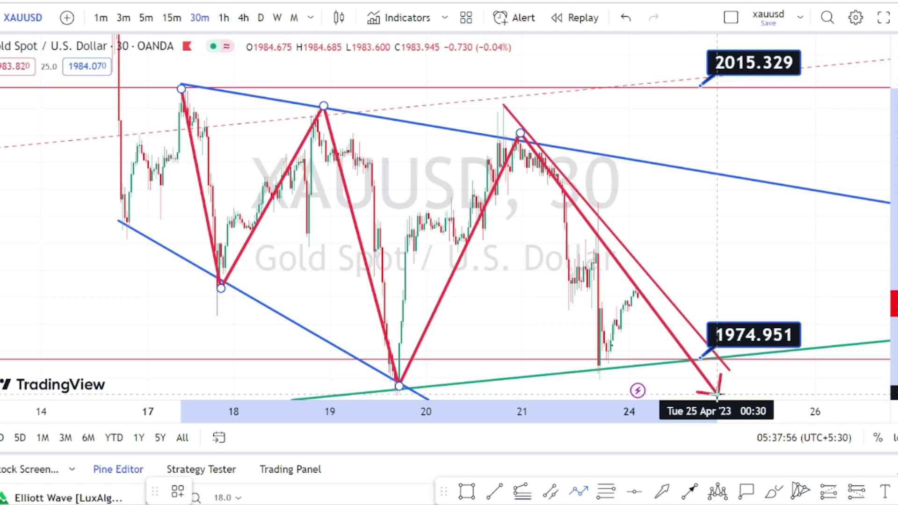
Step: On the 4-hour chart, draw a path swinging between the 2015.329 and 1974.951 lines from 17 April to a projected late-April peak
click(427, 168)
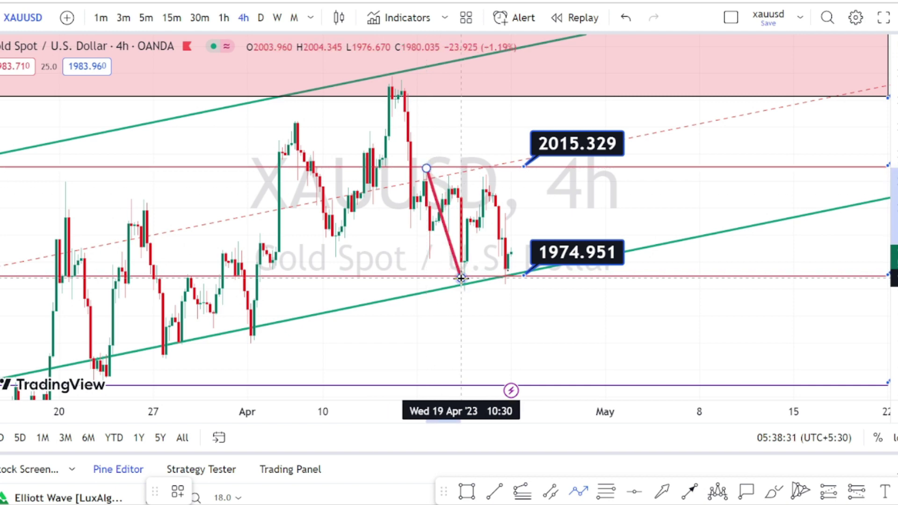
click(460, 278)
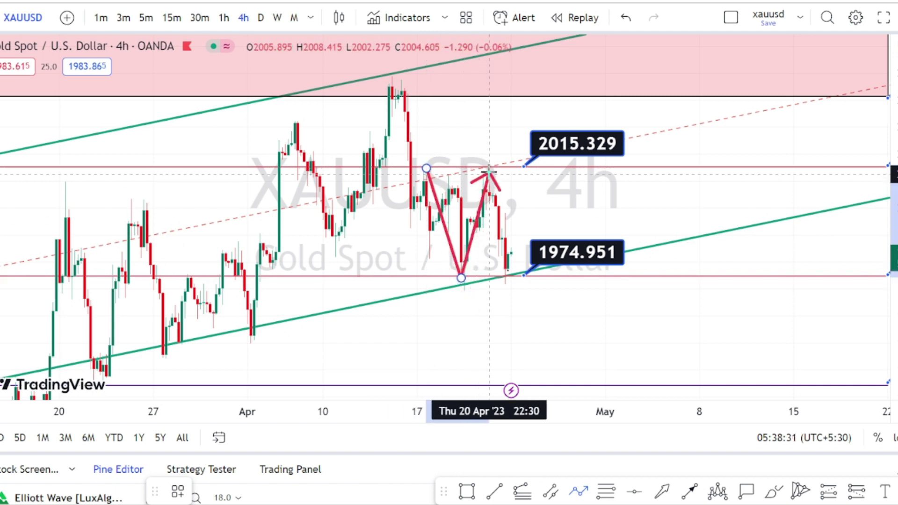
click(489, 170)
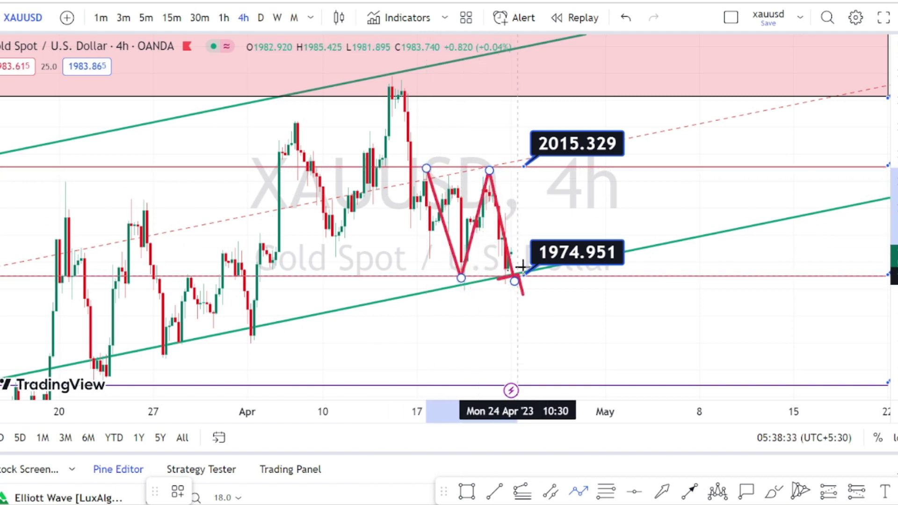
click(516, 280)
click(558, 168)
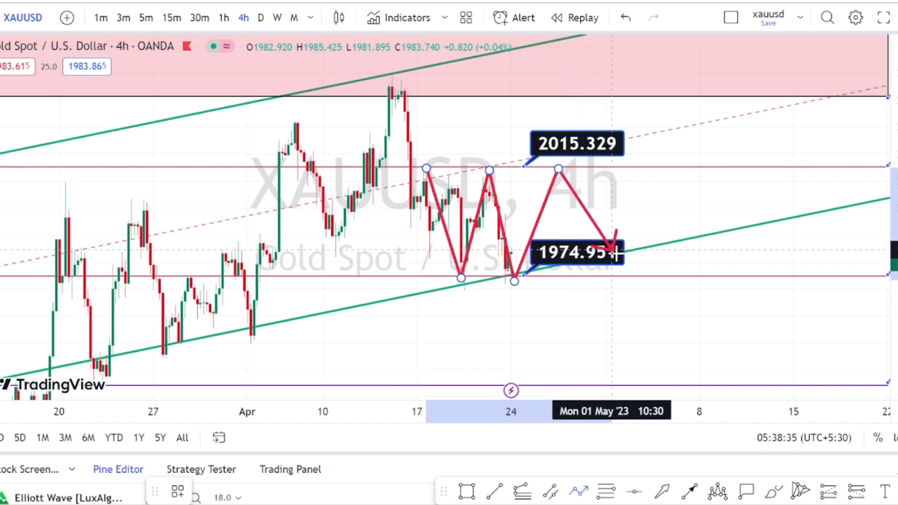